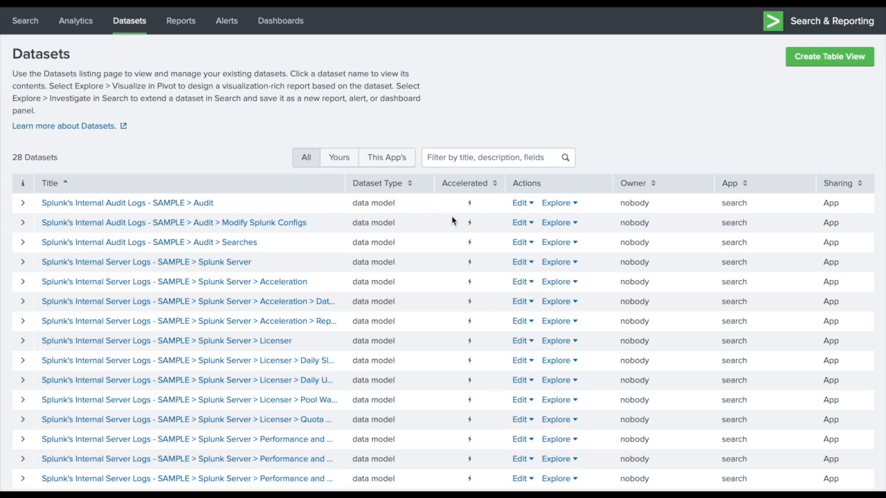
# - Visualize the Splunk's Internal Audit Logs - SAMPLE > Audit dataset with Pivot
pyautogui.click(530, 206)
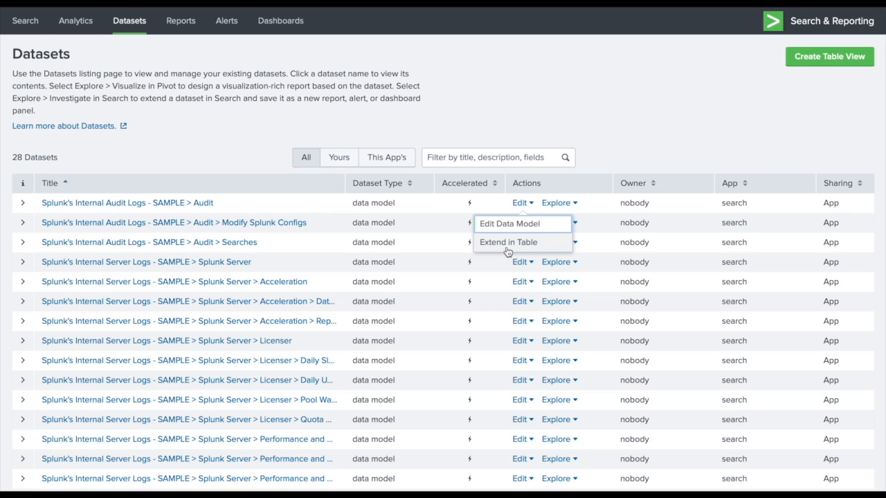
pyautogui.click(623, 147)
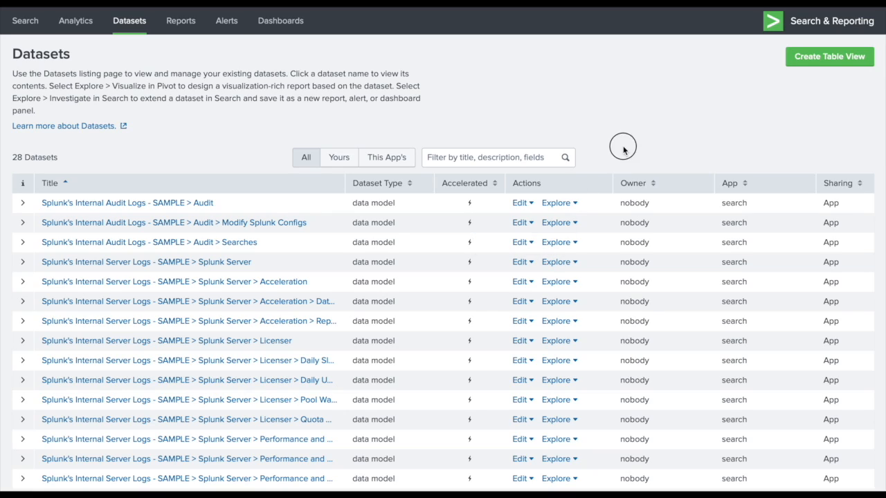
pyautogui.click(574, 210)
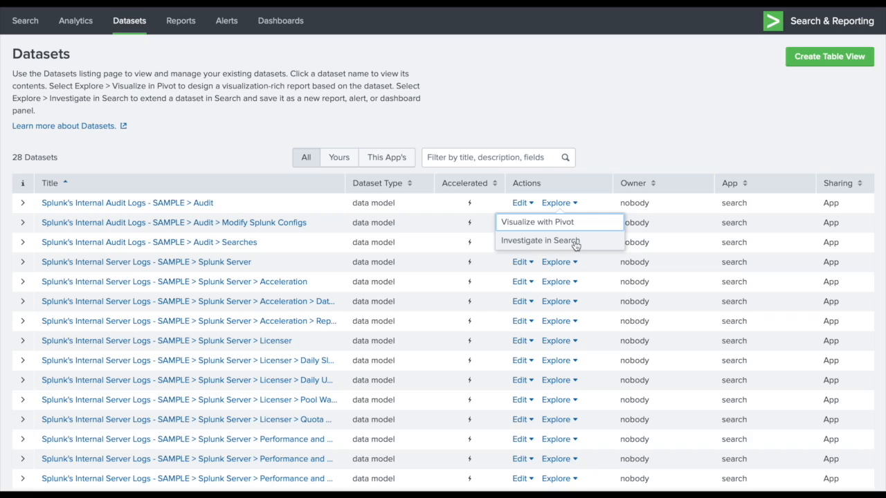
pyautogui.click(535, 222)
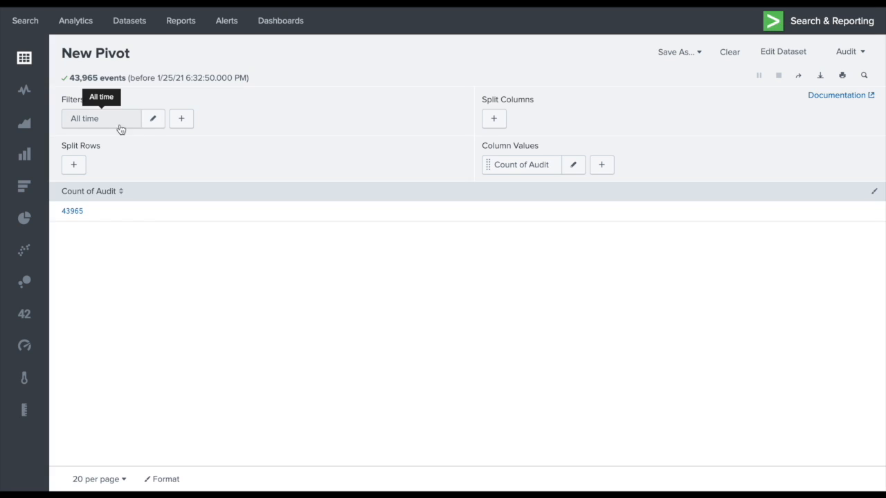
# - Set the pivot's time range filter to the Last 7 days preset
pyautogui.click(153, 119)
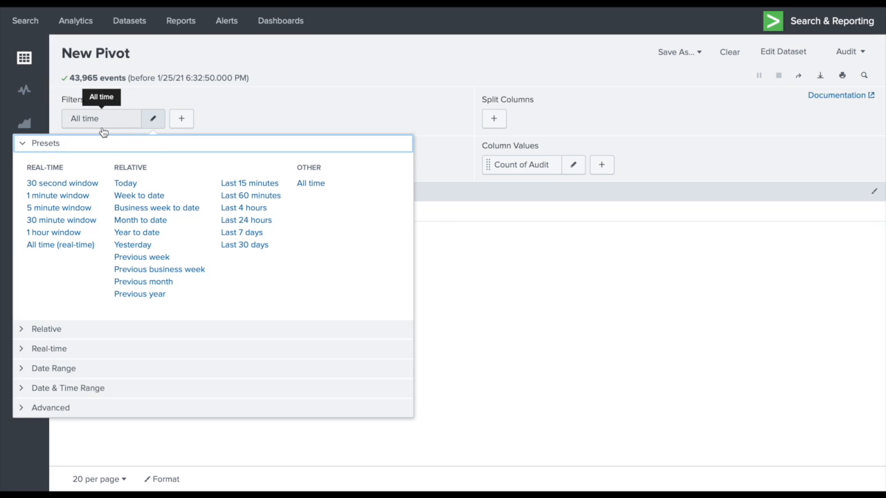
pyautogui.click(242, 233)
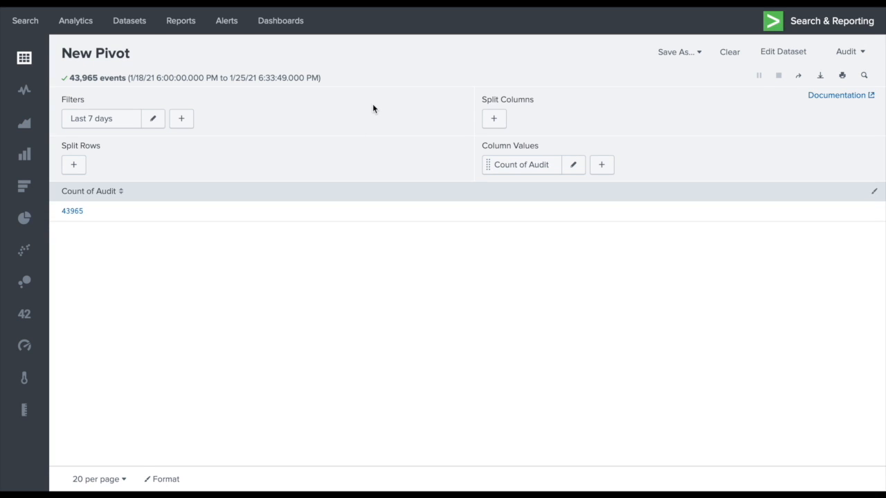
pyautogui.click(153, 124)
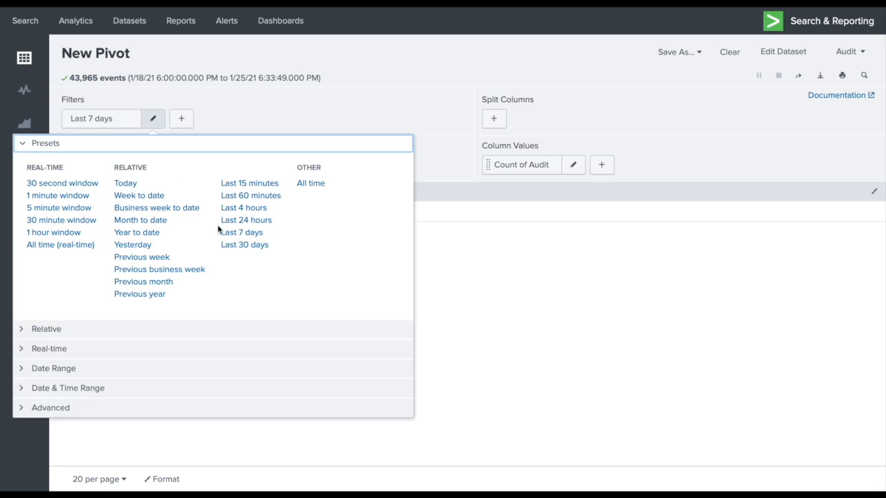
pyautogui.click(281, 115)
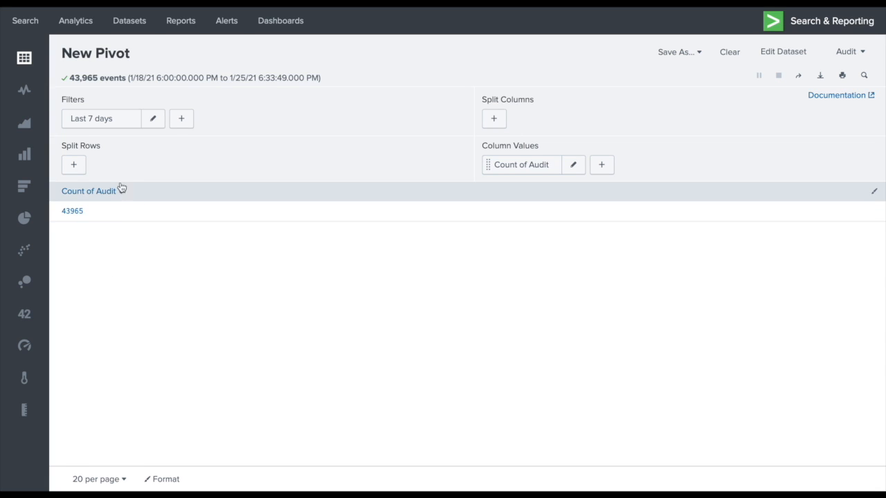
# - Split the pivot rows by the user field, with default sort and a maximum of 100 rows
pyautogui.click(78, 169)
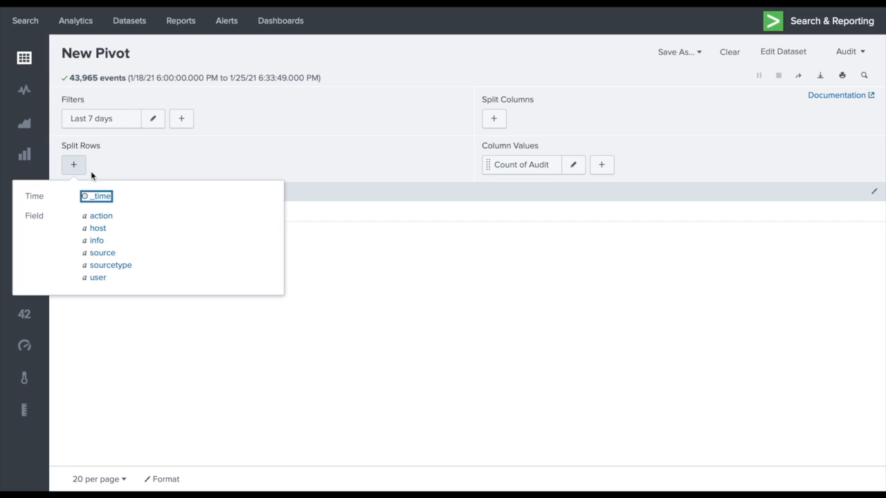
pyautogui.click(97, 278)
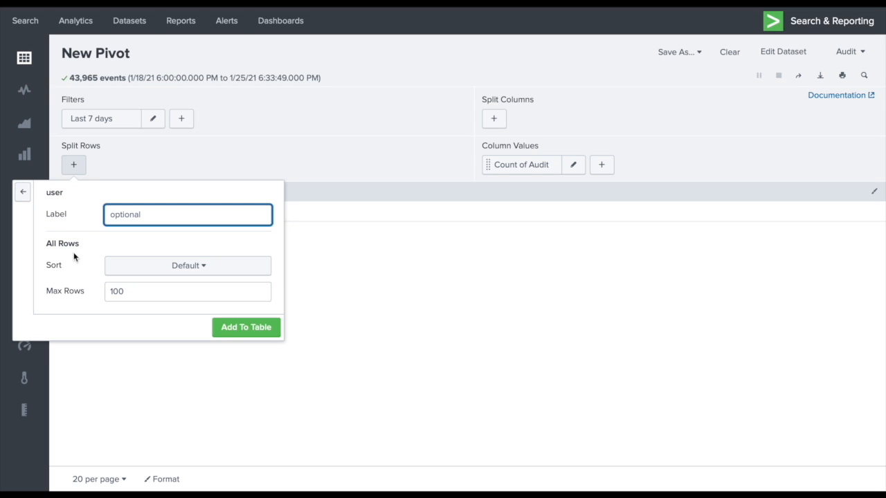
pyautogui.click(166, 267)
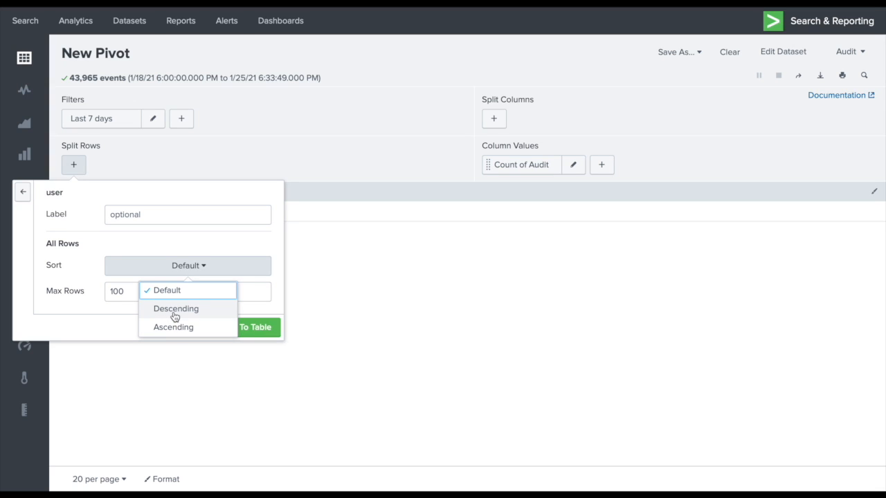
pyautogui.click(212, 243)
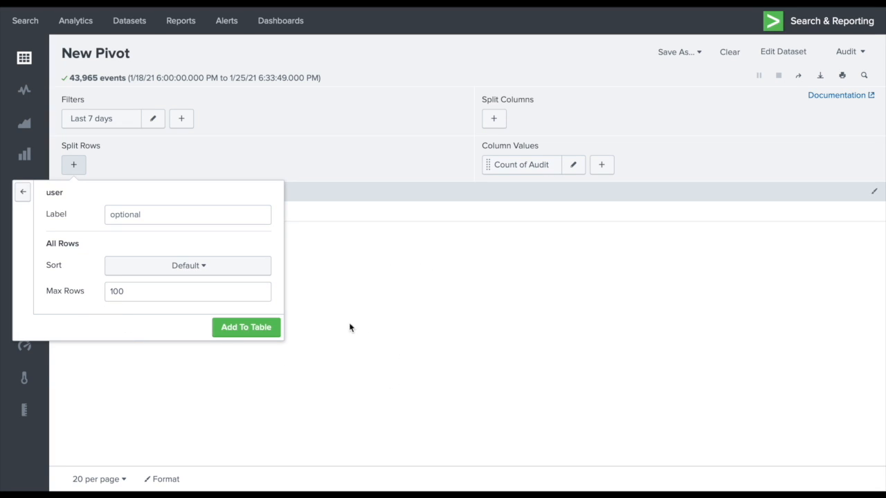
pyautogui.click(128, 296)
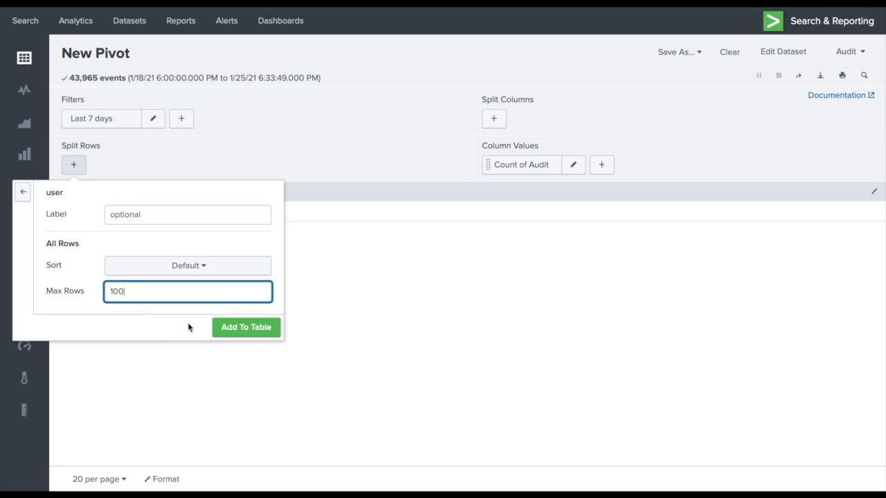
pyautogui.click(253, 332)
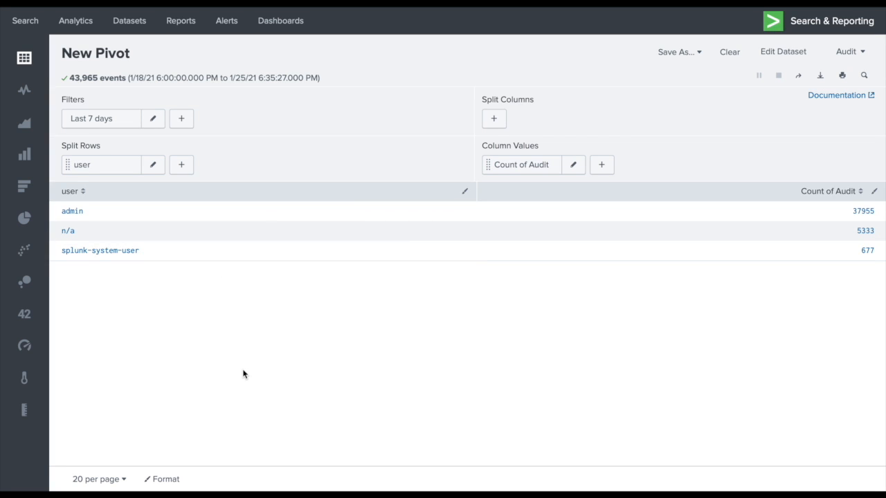
# - Format the pivot table's summary to show totals but no percentages
pyautogui.click(166, 479)
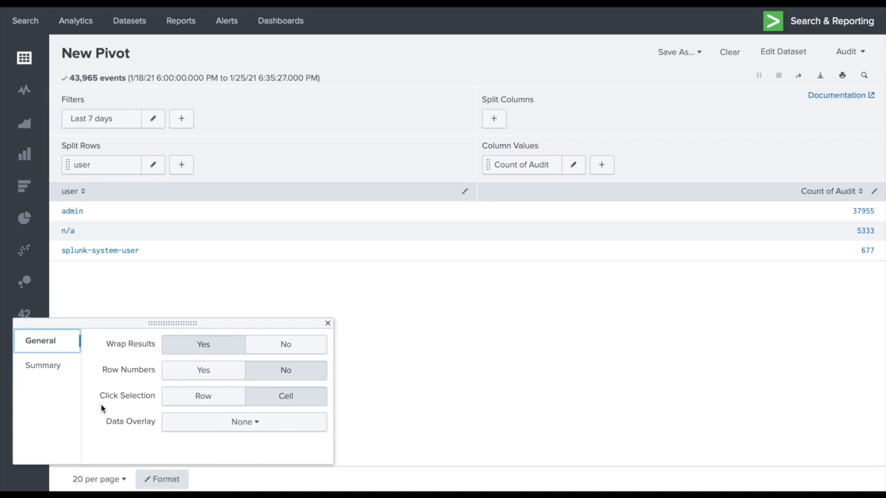
pyautogui.click(58, 377)
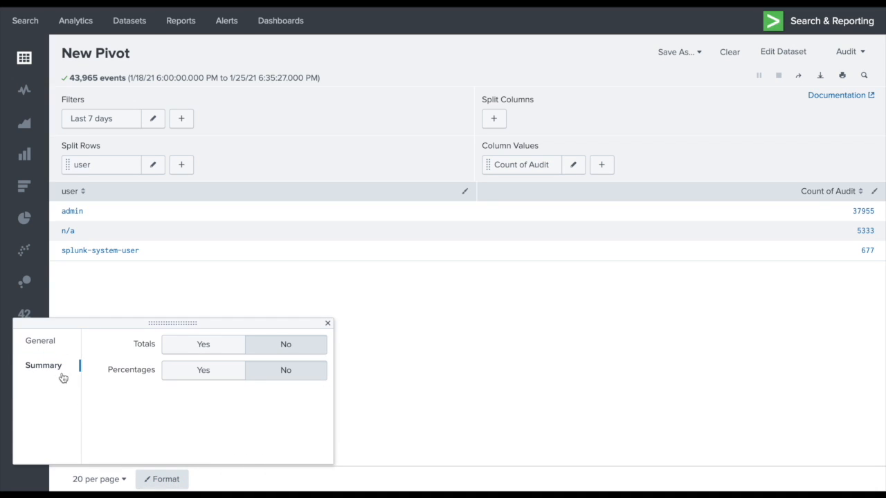
pyautogui.click(204, 346)
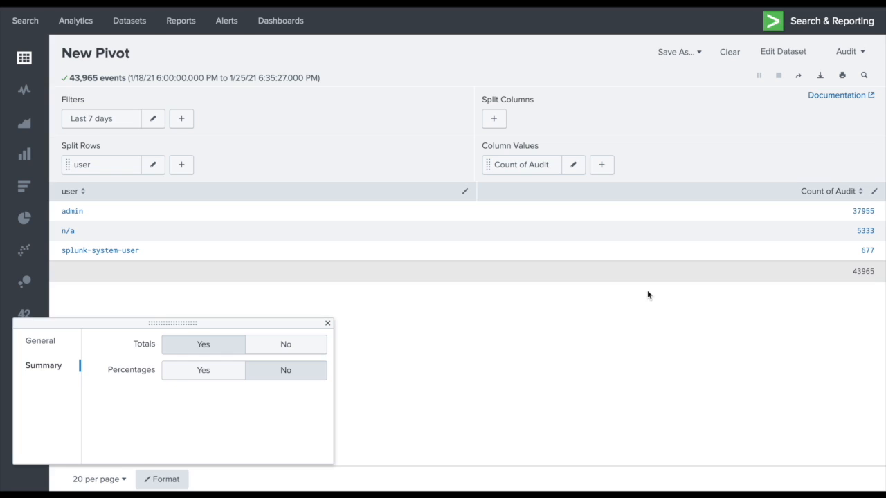
pyautogui.click(201, 373)
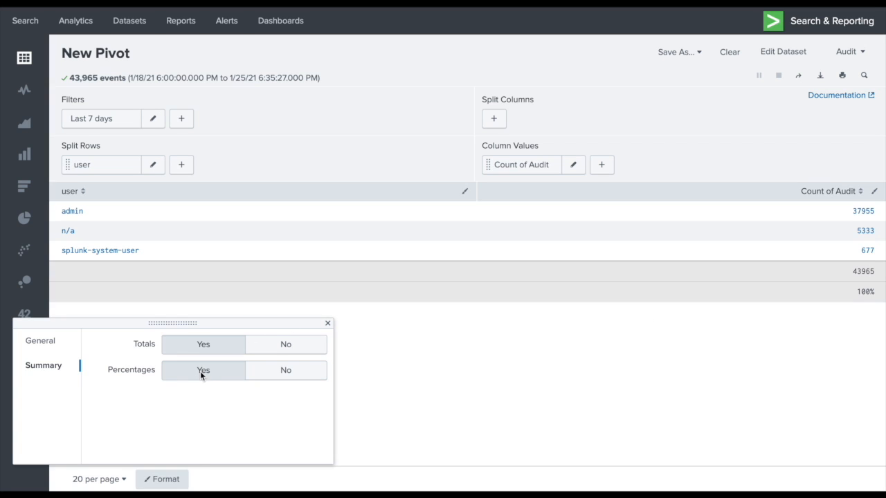
pyautogui.click(272, 371)
pyautogui.click(479, 366)
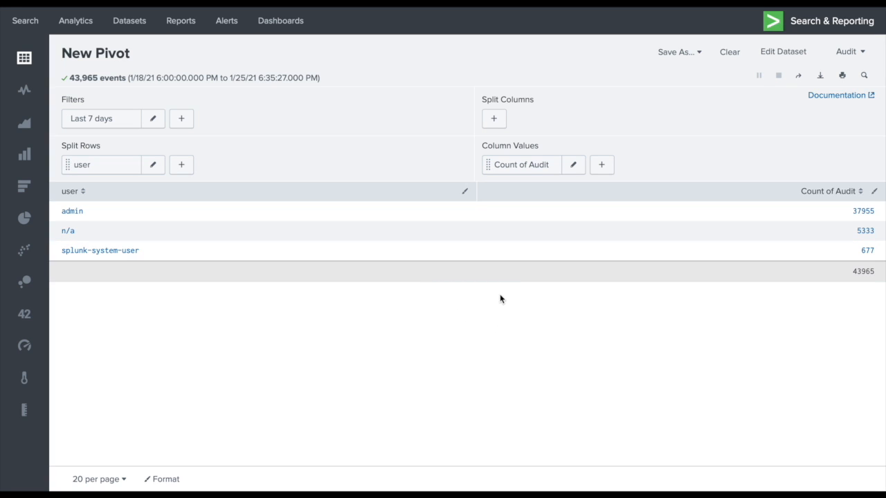
# - Split the pivot columns by the action field, with totals enabled and others grouped beyond 100 columns
pyautogui.click(494, 119)
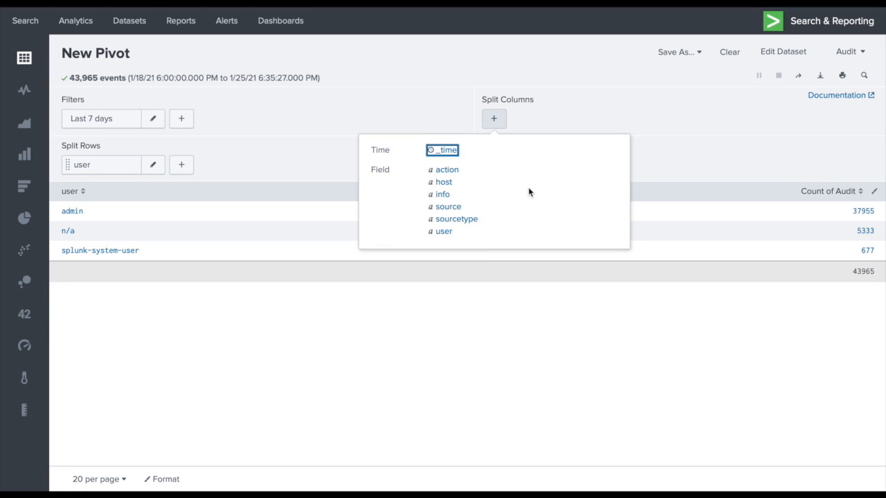
pyautogui.click(446, 170)
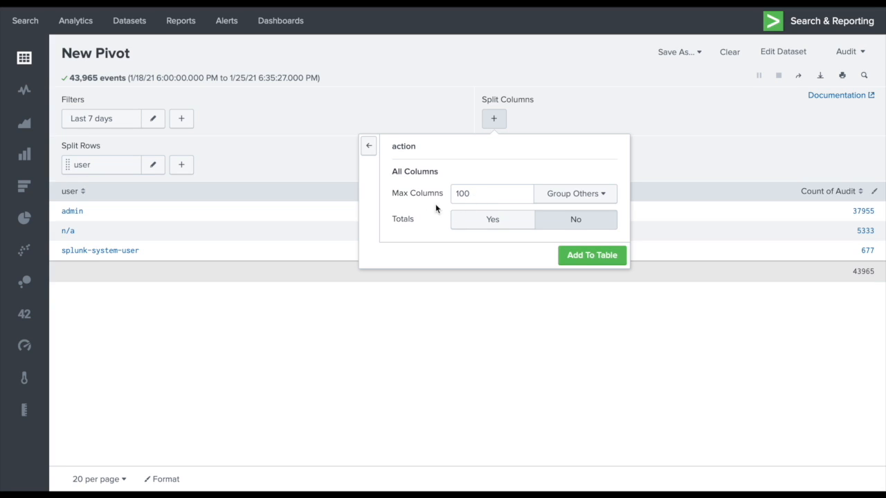
pyautogui.click(574, 195)
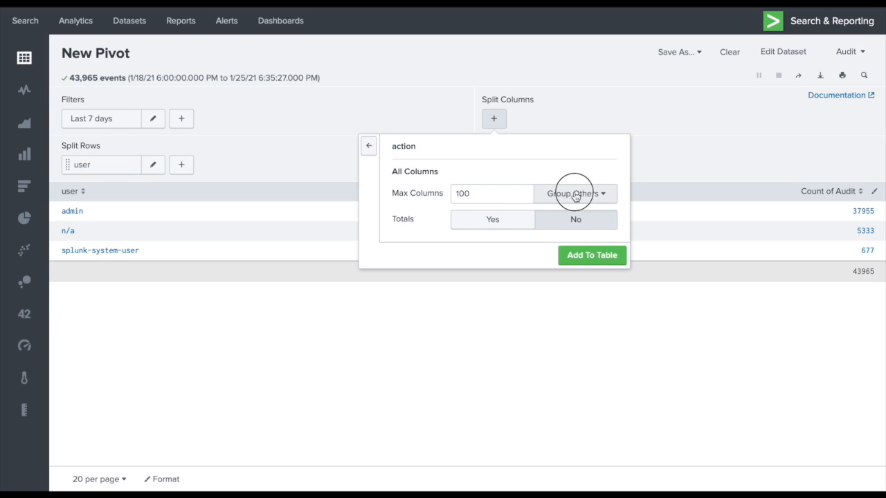
pyautogui.click(553, 169)
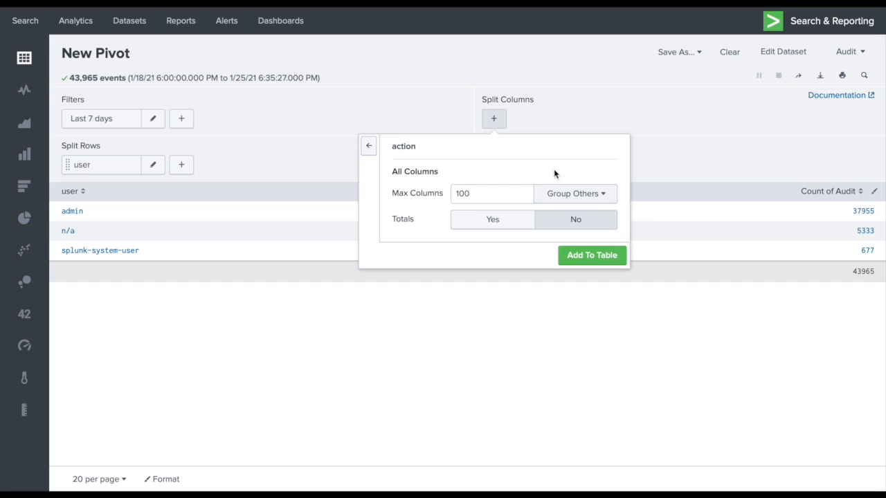
pyautogui.click(487, 222)
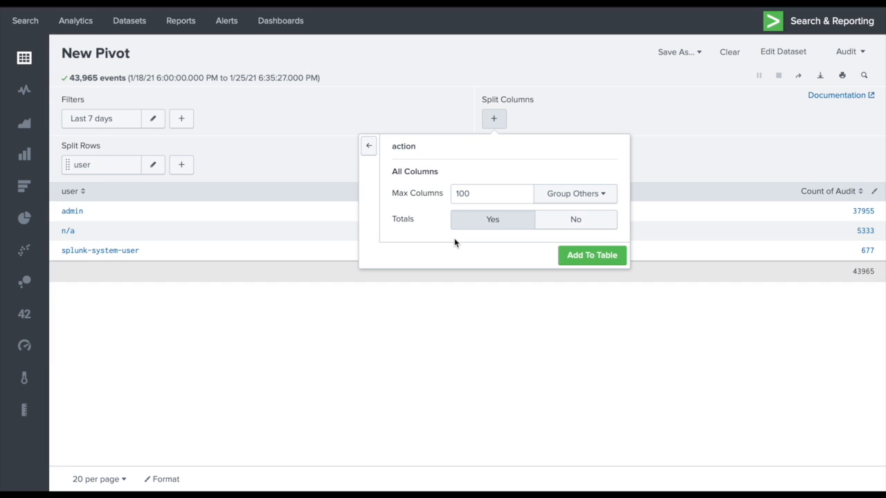
pyautogui.click(580, 256)
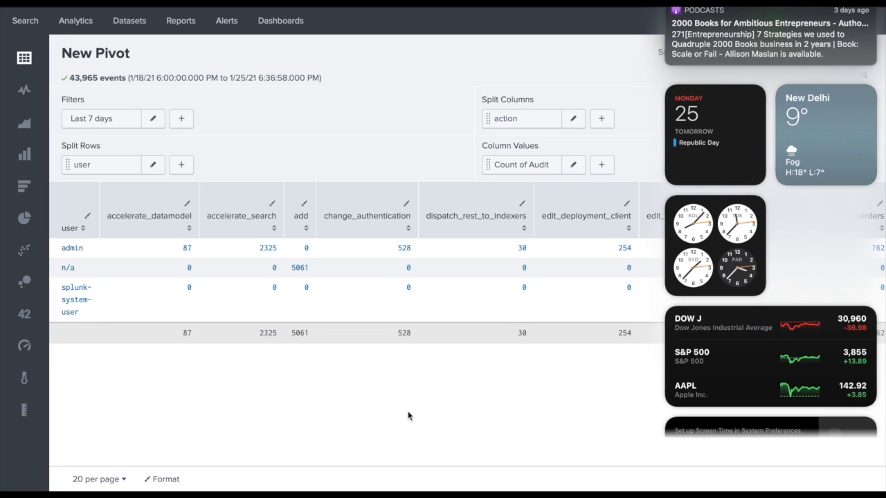
# - Dismiss the notification overlay and examine the audit counts per user across all action columns, including the ALL totals column
pyautogui.click(407, 415)
pyautogui.hscroll(15, 408, 415)
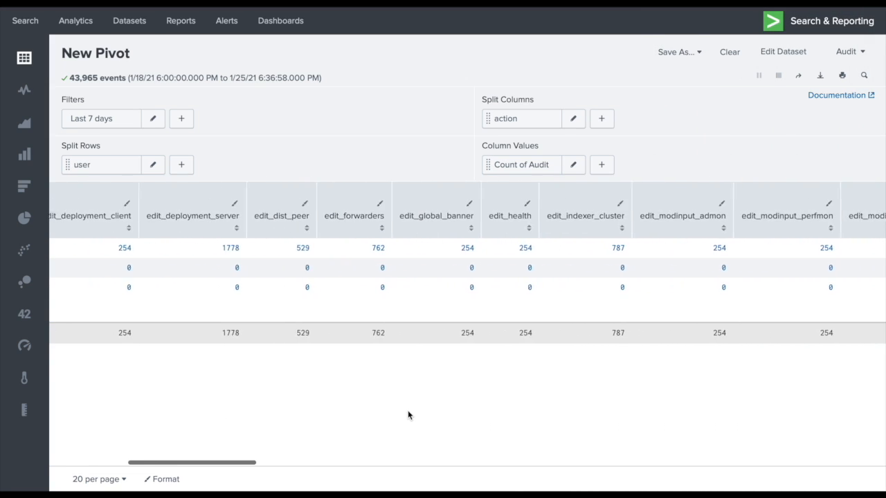
pyautogui.hscroll(15, 408, 415)
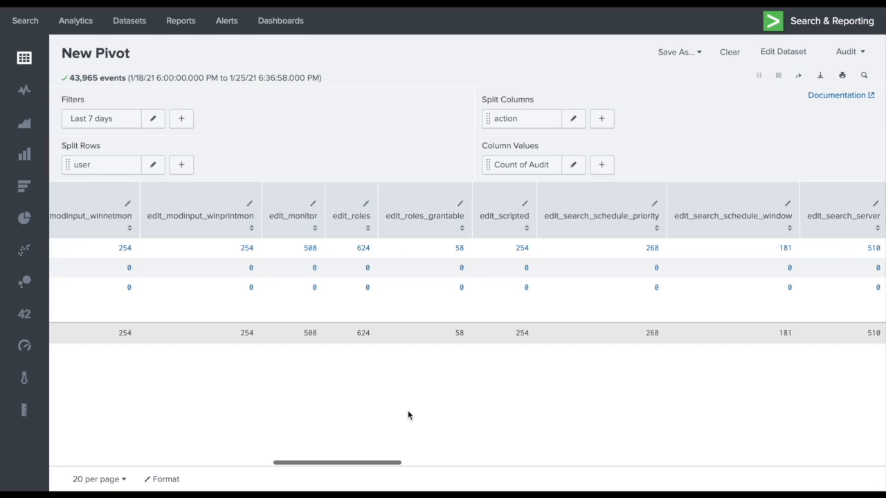
pyautogui.hscroll(15, 408, 415)
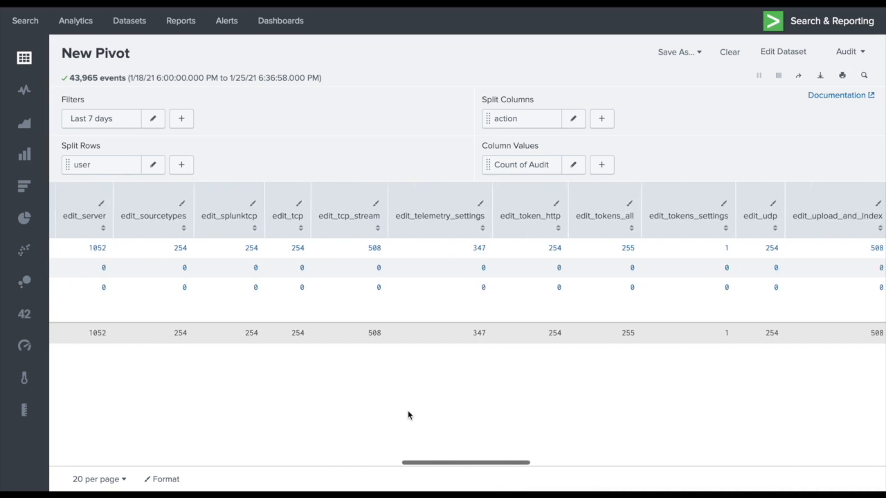
pyautogui.hscroll(3, 407, 415)
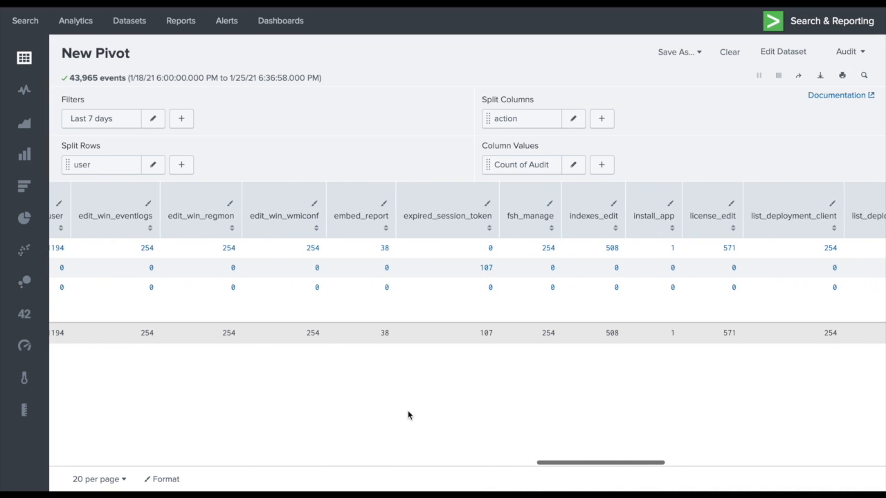
pyautogui.hscroll(15, 408, 415)
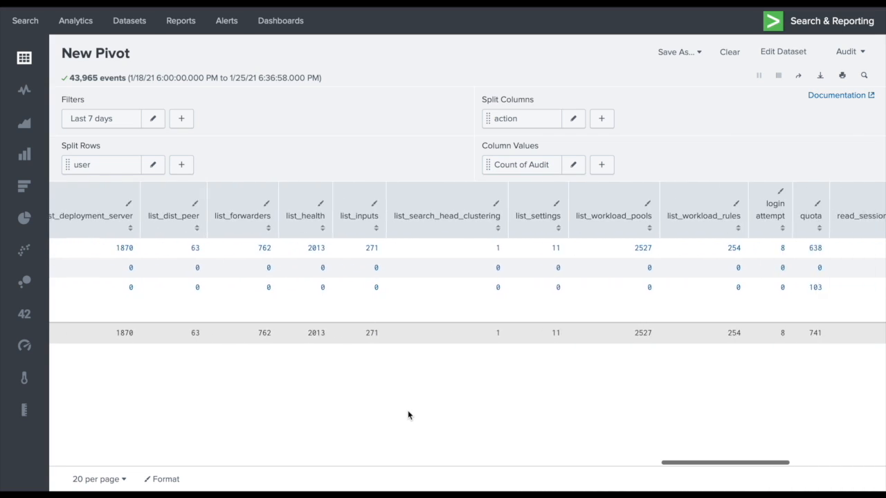
pyautogui.hscroll(3, 408, 411)
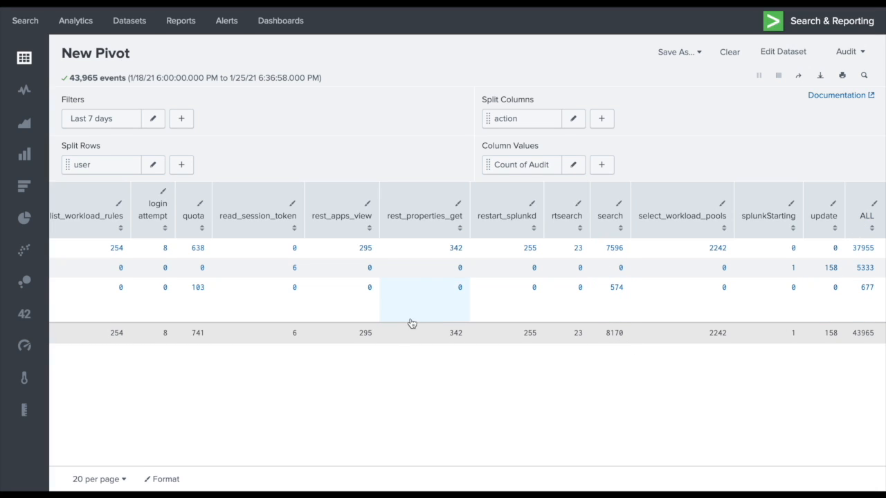
pyautogui.hscroll(-10, 326, 410)
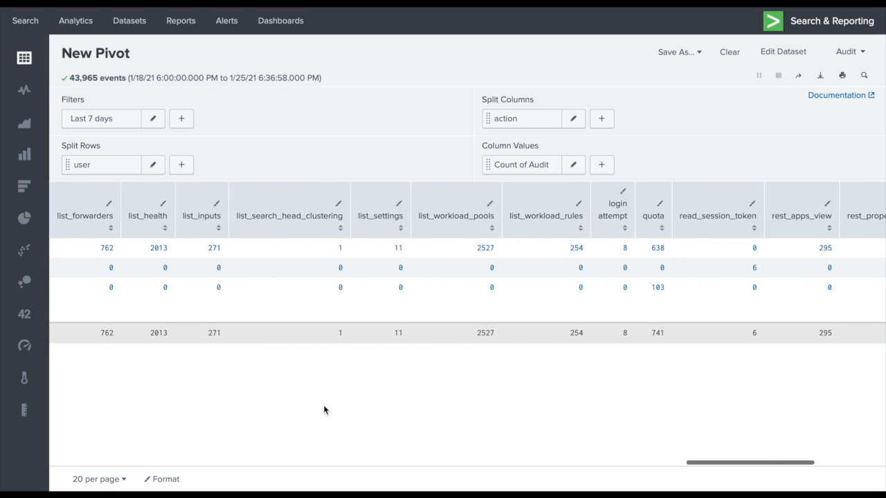
pyautogui.hscroll(-15, 324, 411)
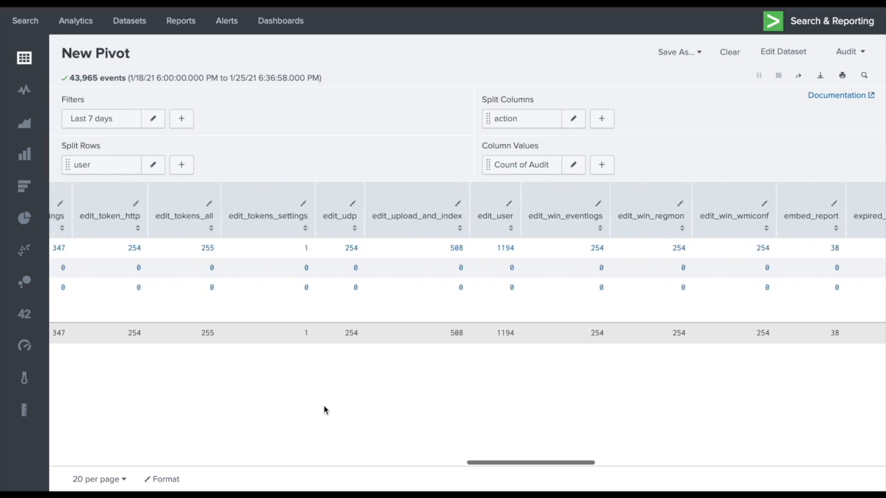
pyautogui.hscroll(-15, 323, 411)
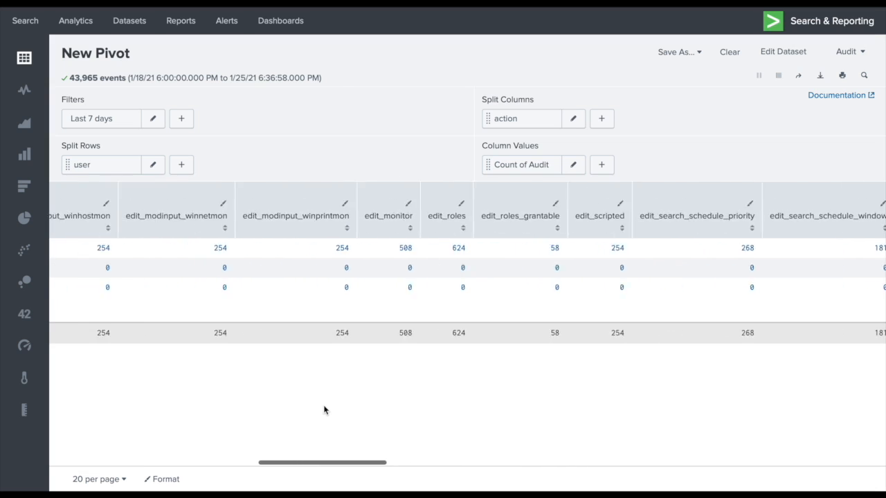
pyautogui.hscroll(-15, 323, 411)
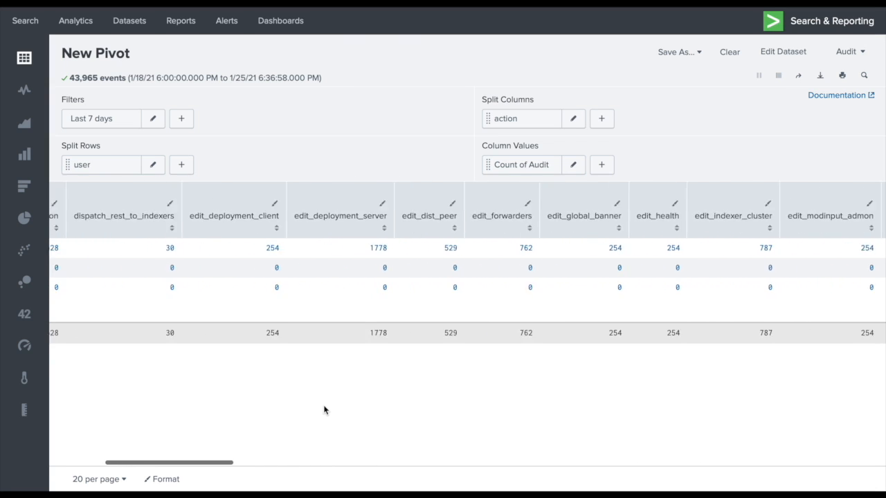
# - Add a match filter to the pivot that keeps only events where user is not n/a
pyautogui.hscroll(-3, 324, 410)
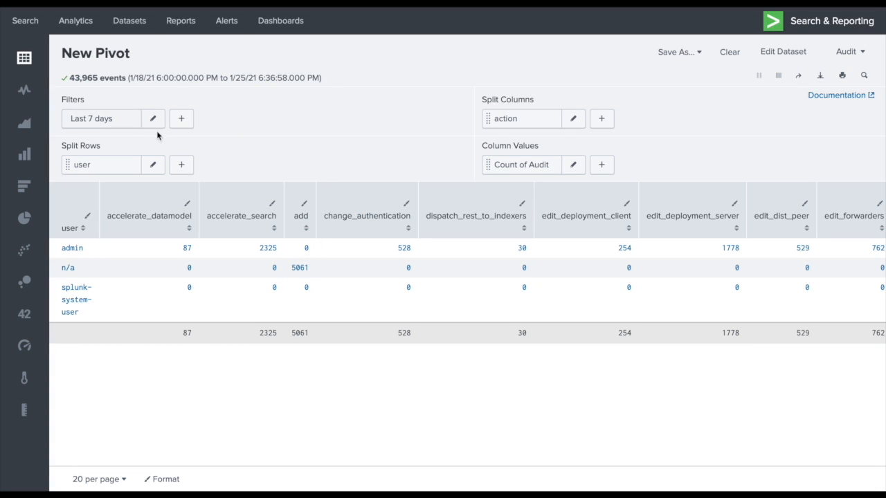
pyautogui.click(182, 119)
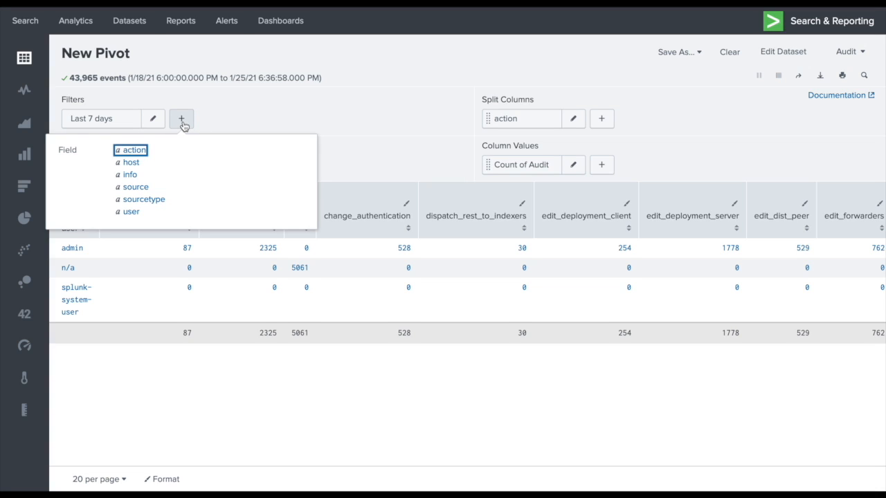
pyautogui.click(132, 213)
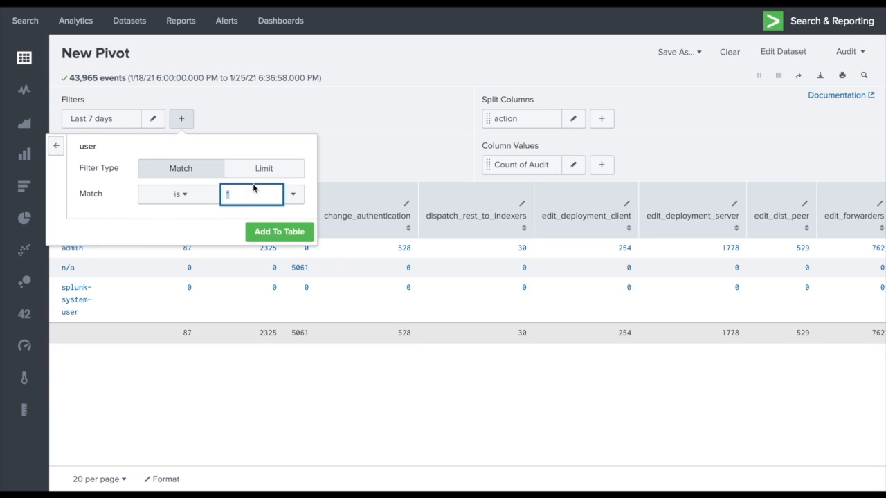
pyautogui.click(184, 196)
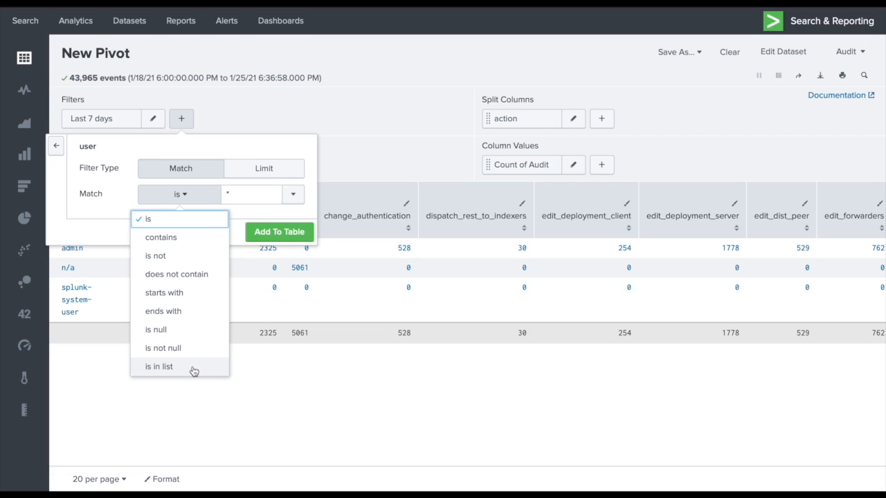
pyautogui.click(252, 195)
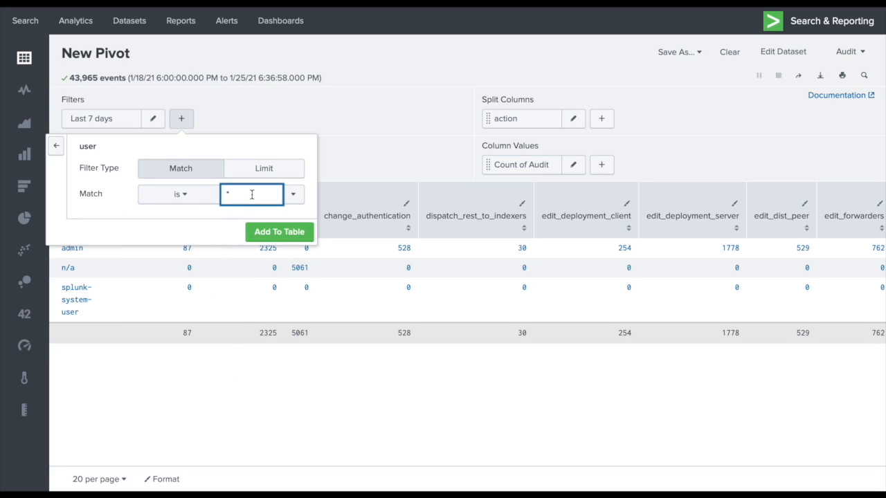
pyautogui.click(198, 195)
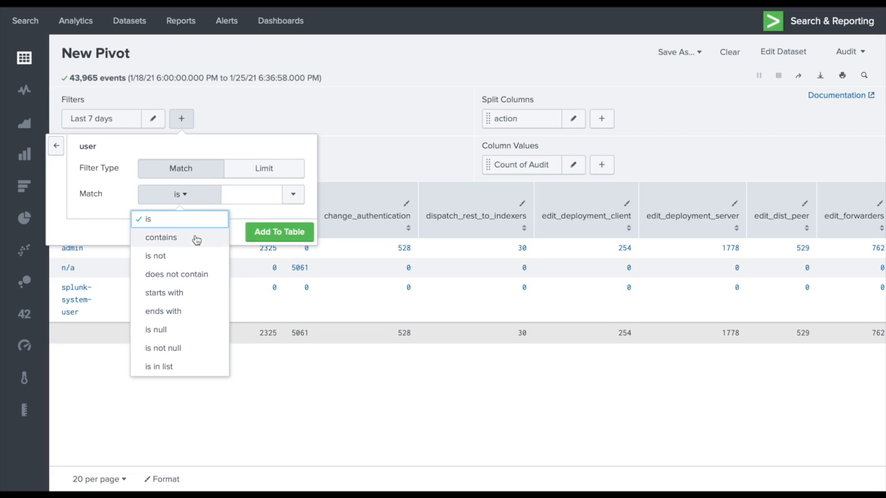
pyautogui.click(189, 260)
pyautogui.click(247, 195)
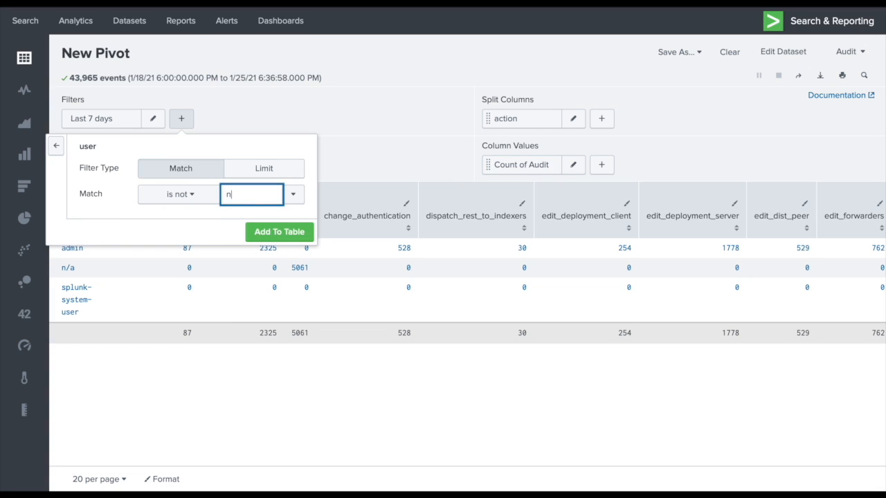
pyautogui.click(293, 198)
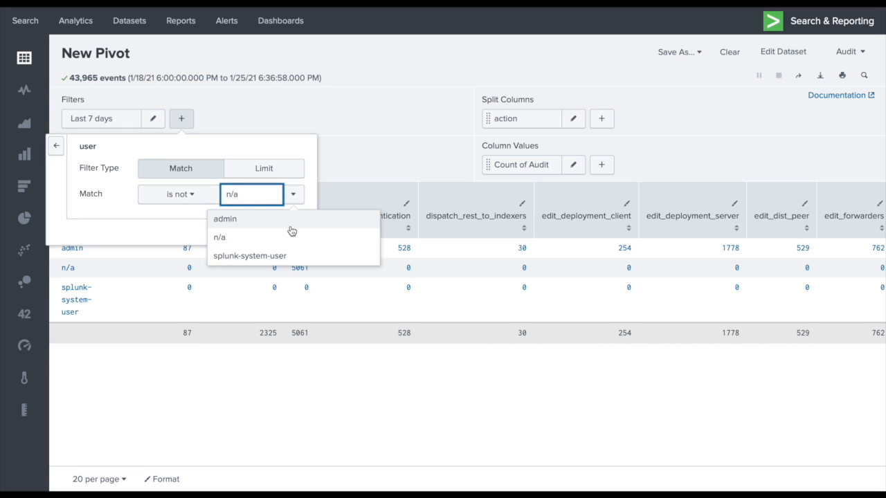
pyautogui.click(245, 241)
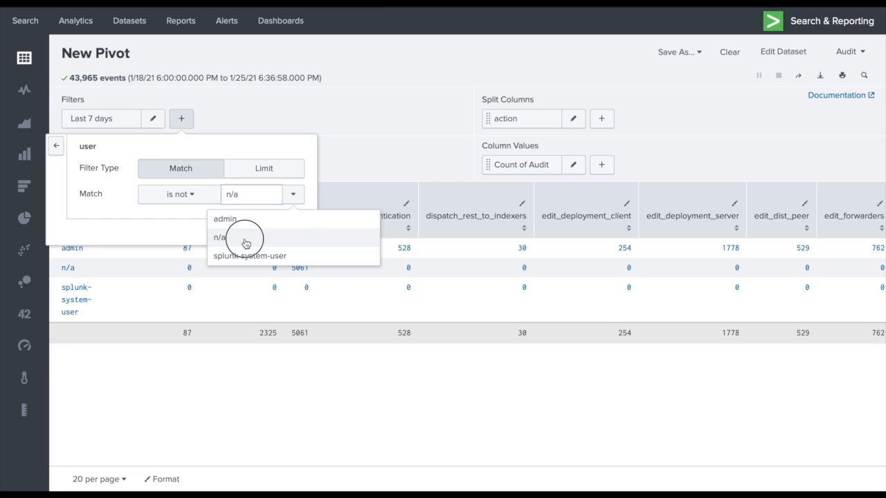
pyautogui.click(254, 194)
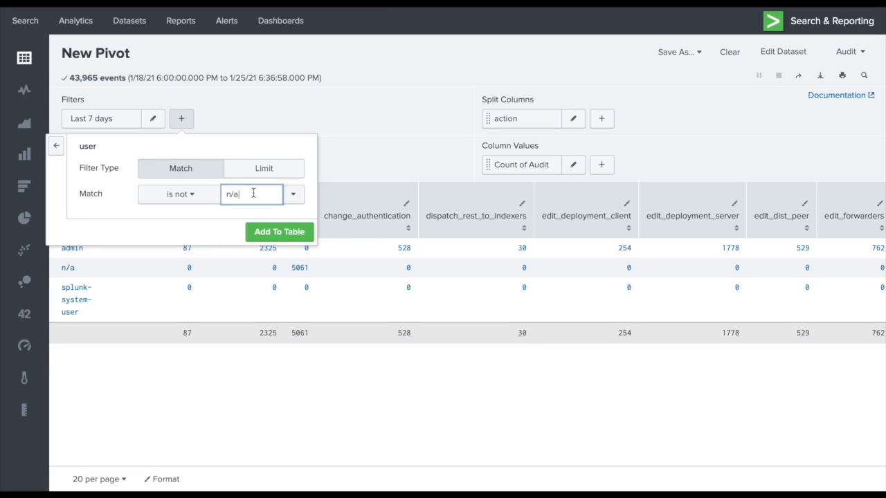
pyautogui.click(272, 232)
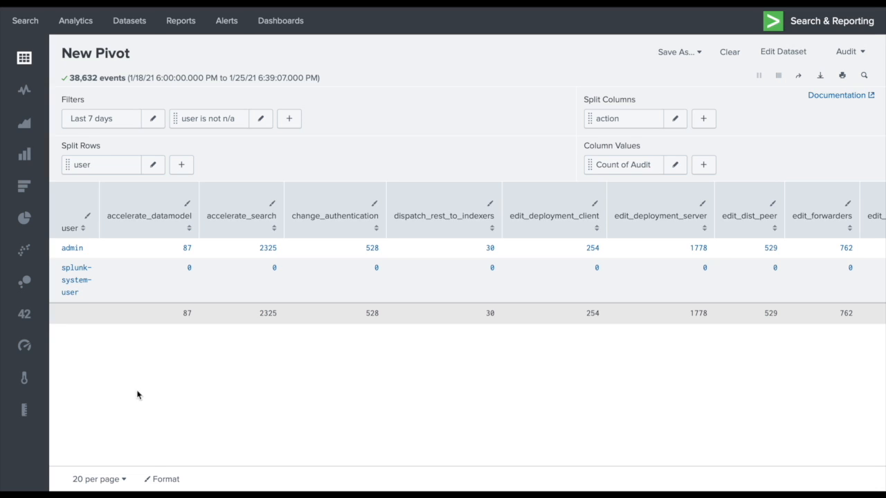
# - Check the filtered counts across to the ALL totals column, and remove the user filter from the pivot
pyautogui.hscroll(15, 475, 365)
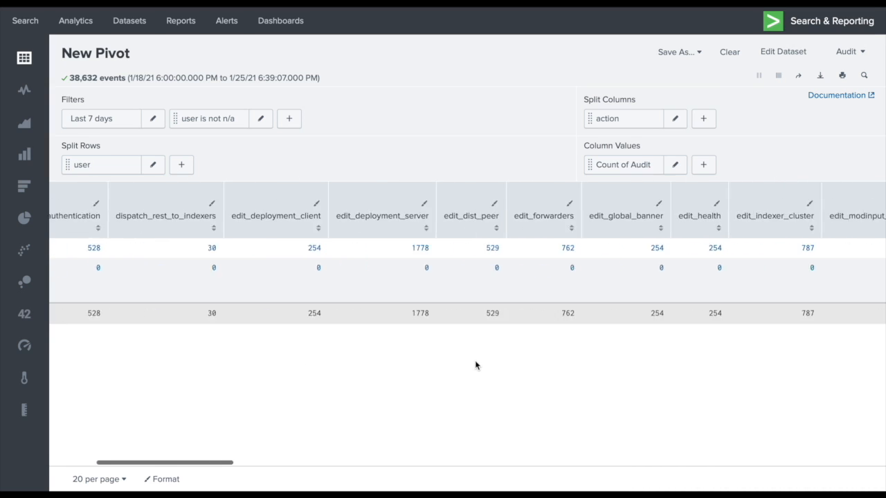
pyautogui.hscroll(15, 475, 365)
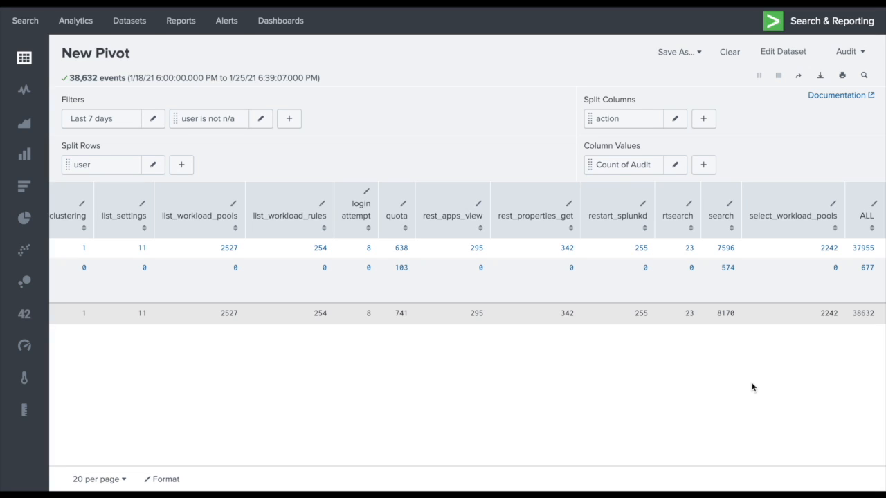
pyautogui.click(264, 123)
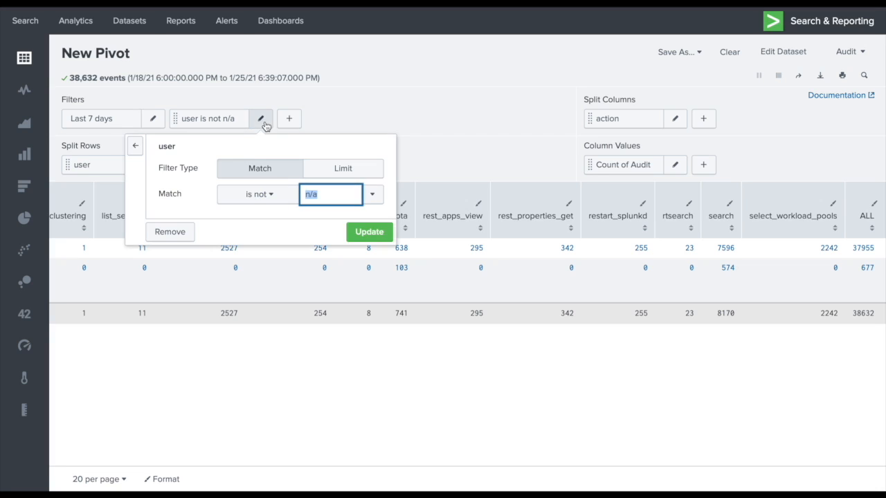
pyautogui.click(176, 234)
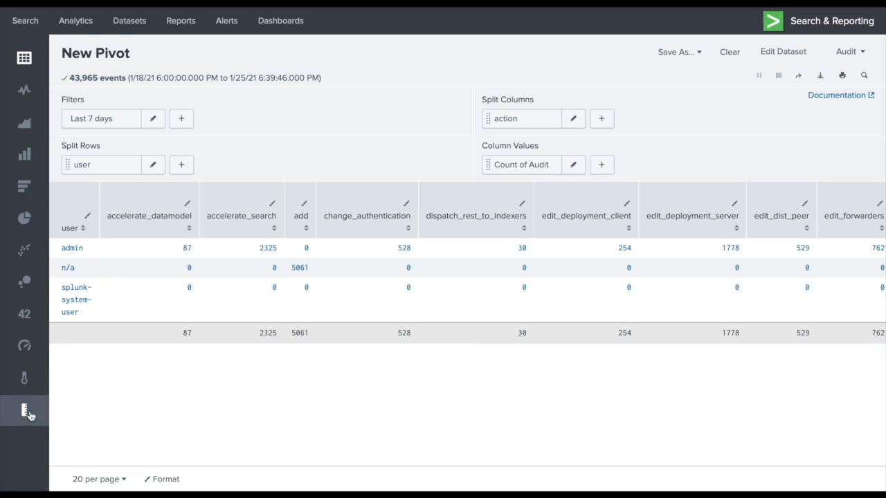
# - Preview the pivot as a line chart, and switch the visualization to a column chart
pyautogui.click(31, 99)
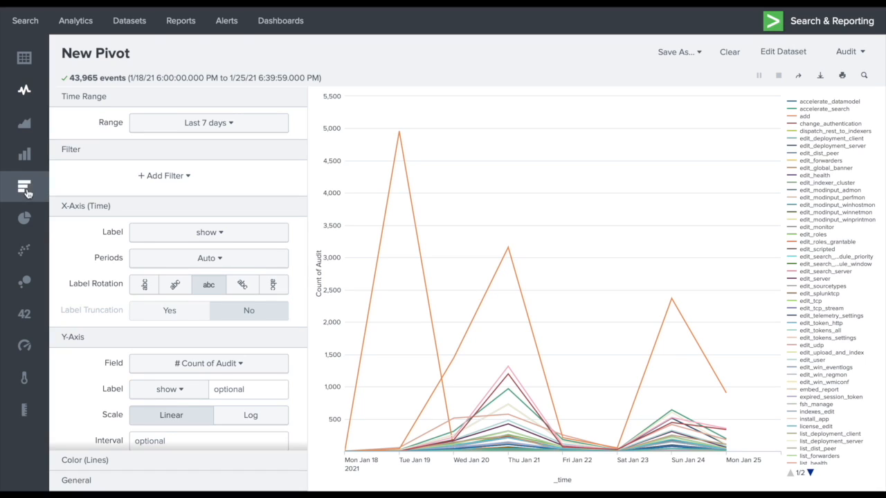
pyautogui.click(30, 157)
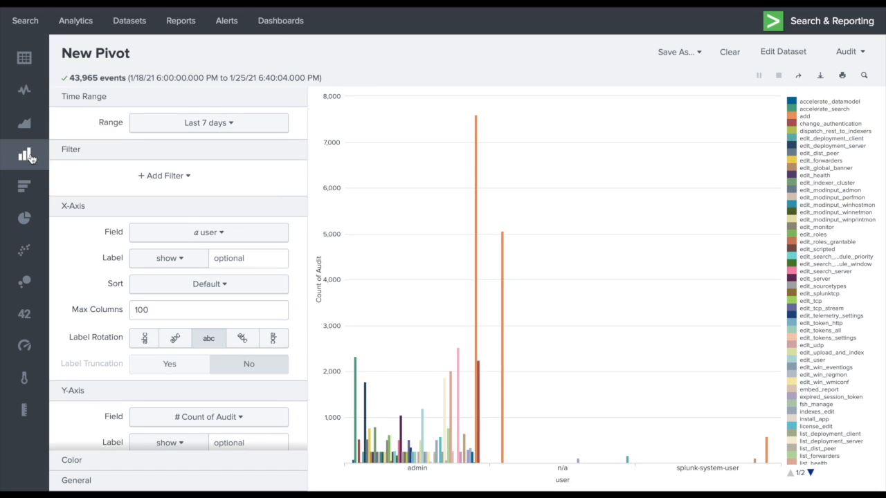
# - Try the stacked mode and the multi-series mode on the column chart, returning to not stacked and multi-series No
pyautogui.scroll(-5, 152, 356)
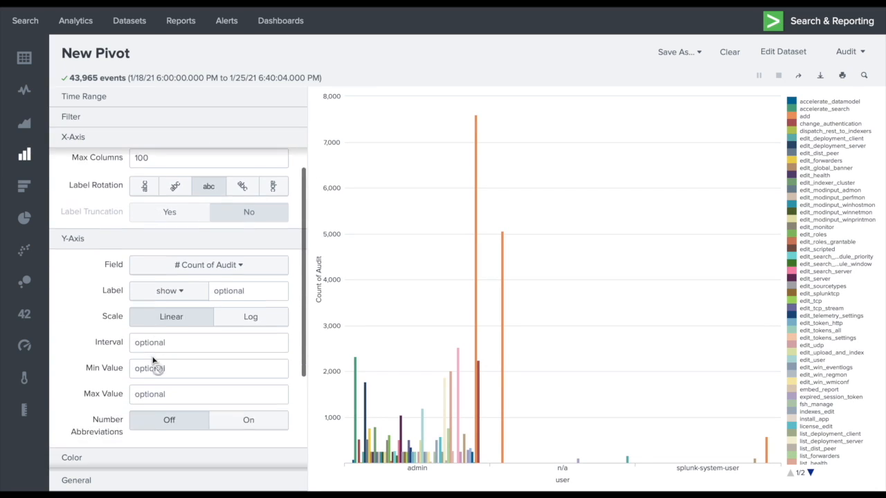
pyautogui.scroll(-4, 152, 356)
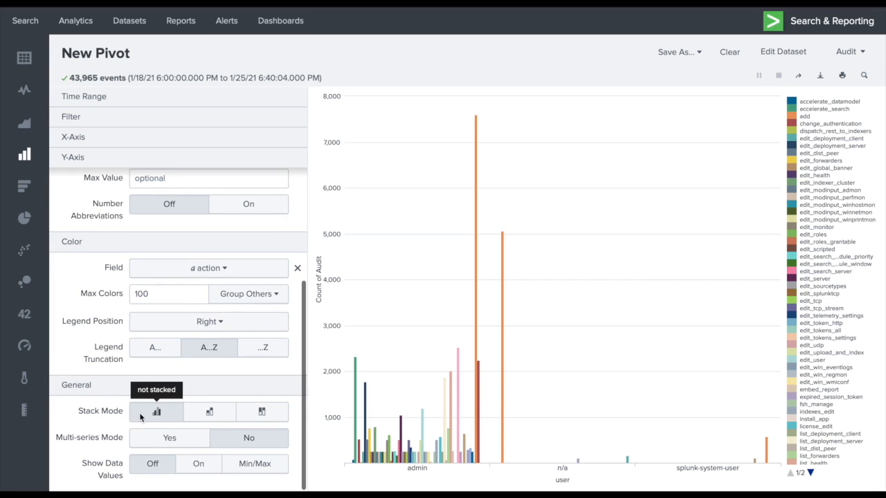
pyautogui.click(213, 419)
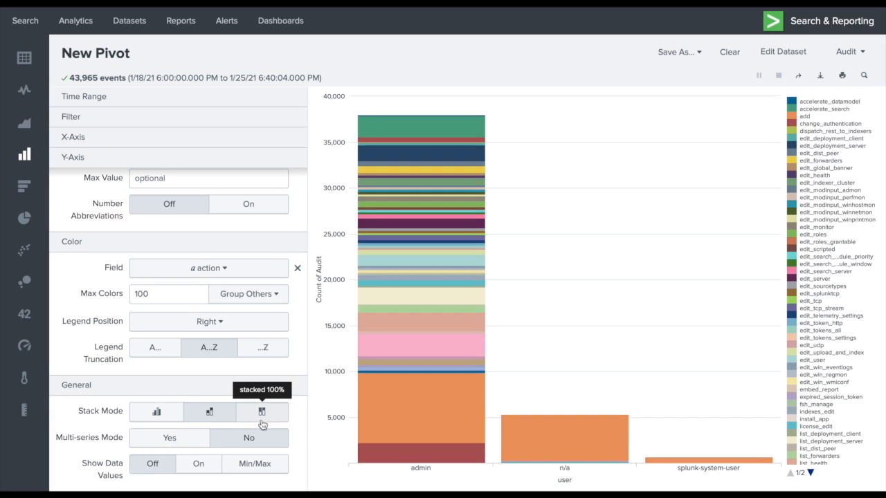
pyautogui.click(156, 411)
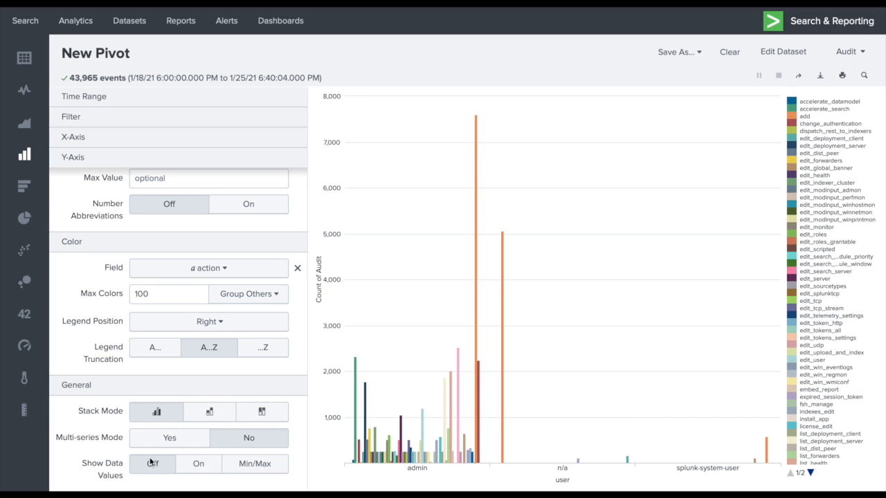
pyautogui.click(178, 440)
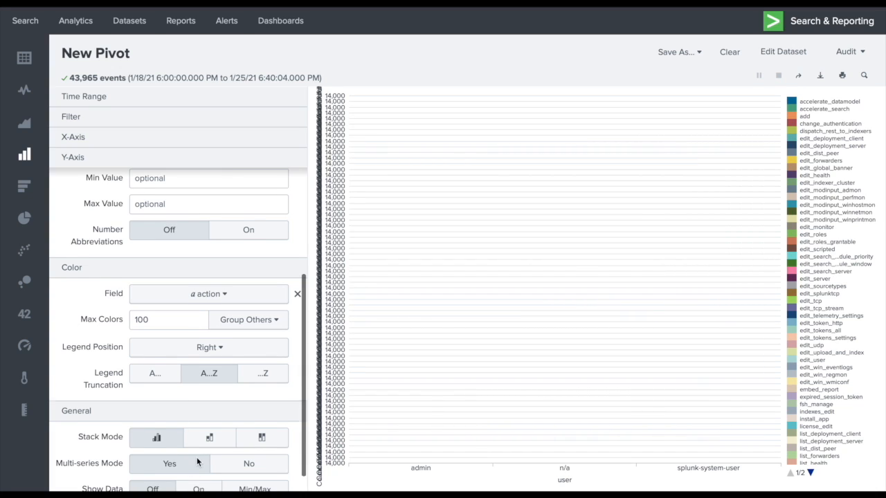
pyautogui.scroll(-1, 196, 457)
pyautogui.click(246, 439)
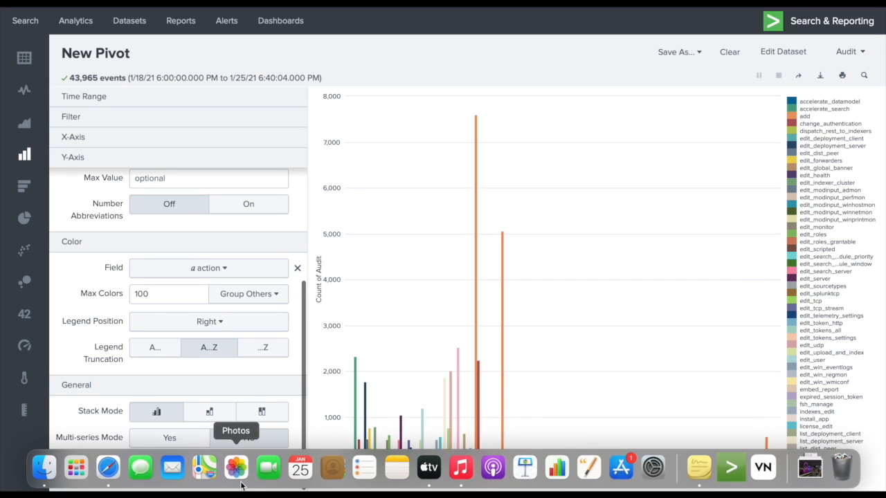
# - Compare the data value display options on the column chart and set Show Data Values to Min/Max
pyautogui.click(259, 470)
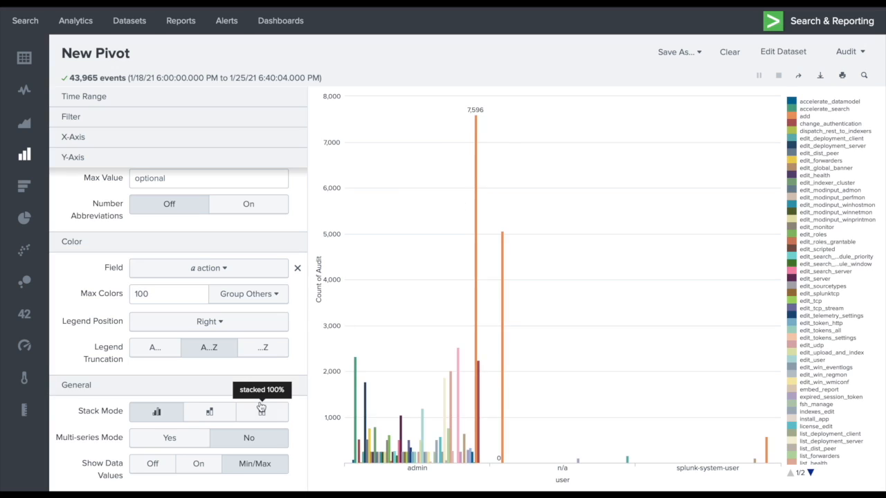
pyautogui.click(188, 471)
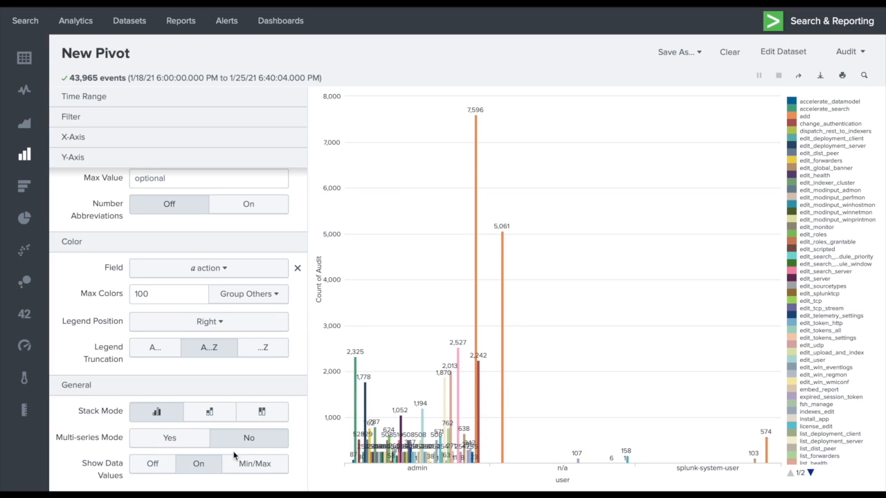
pyautogui.click(245, 469)
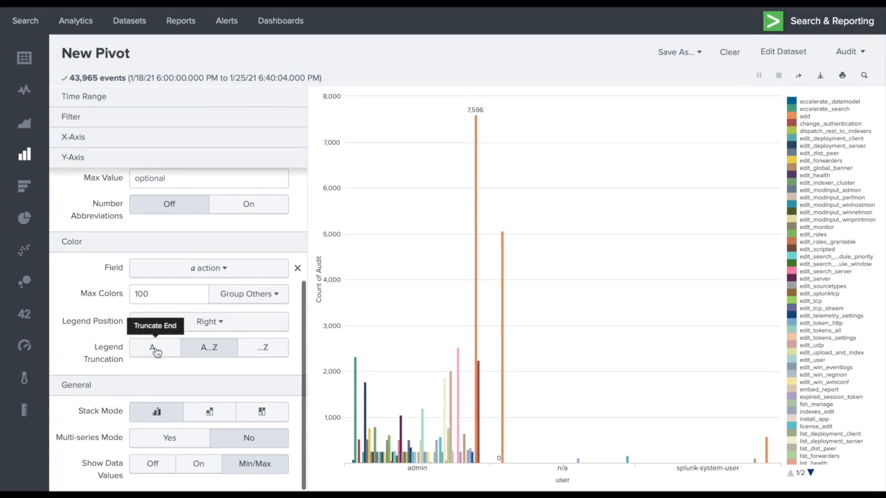
# - Examine the column chart's time range, filter, axis, color and general settings, including the available X-axis sort orders
pyautogui.scroll(6, 179, 299)
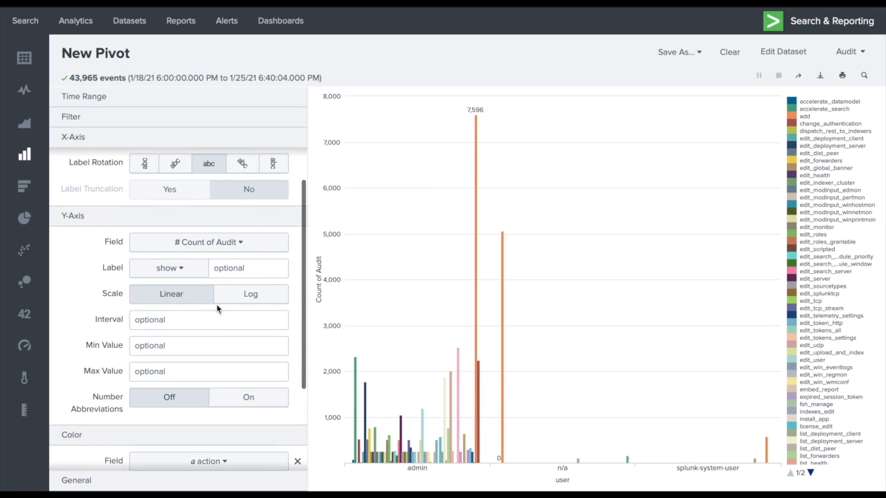
pyautogui.scroll(-1, 237, 267)
pyautogui.scroll(5, 236, 267)
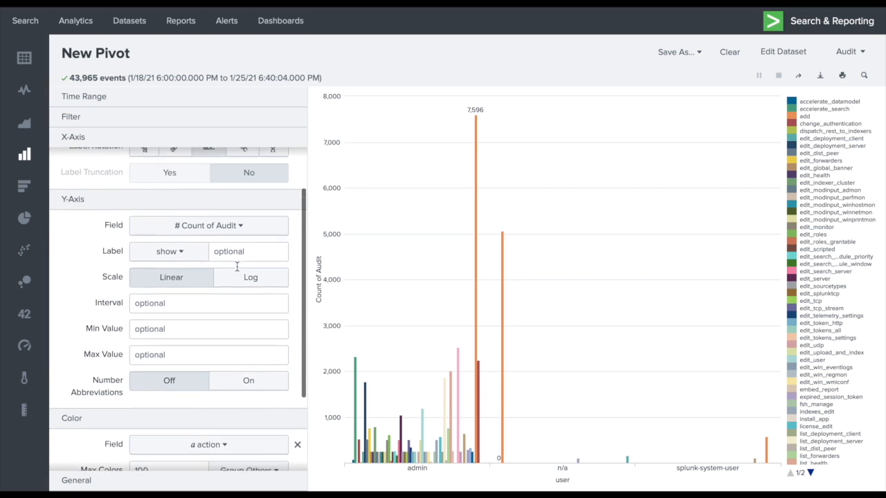
pyautogui.scroll(2, 237, 267)
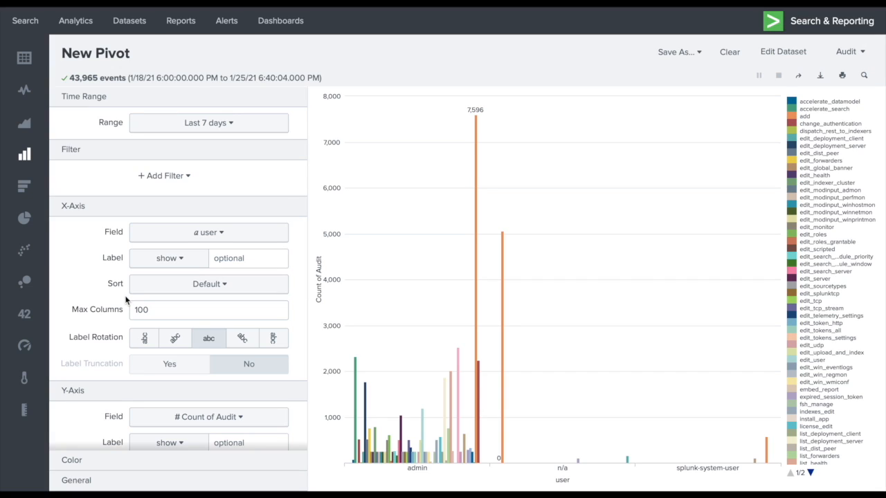
pyautogui.click(224, 286)
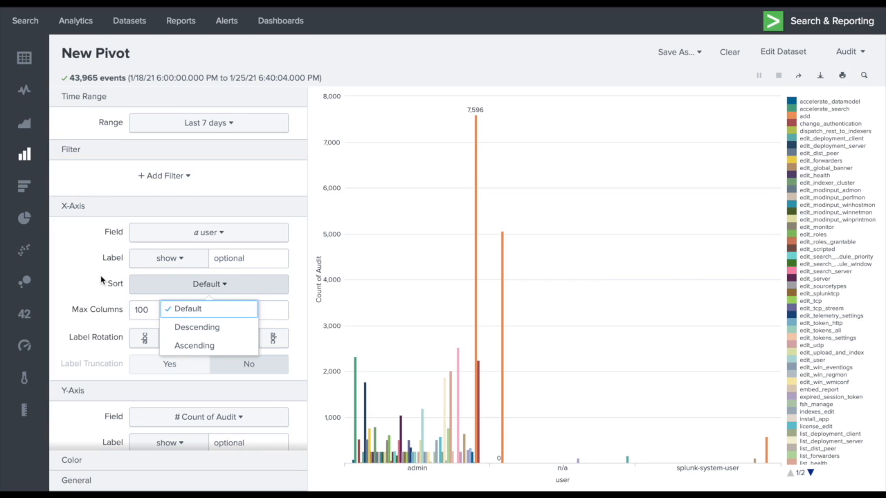
pyautogui.click(82, 271)
pyautogui.scroll(-5, 87, 273)
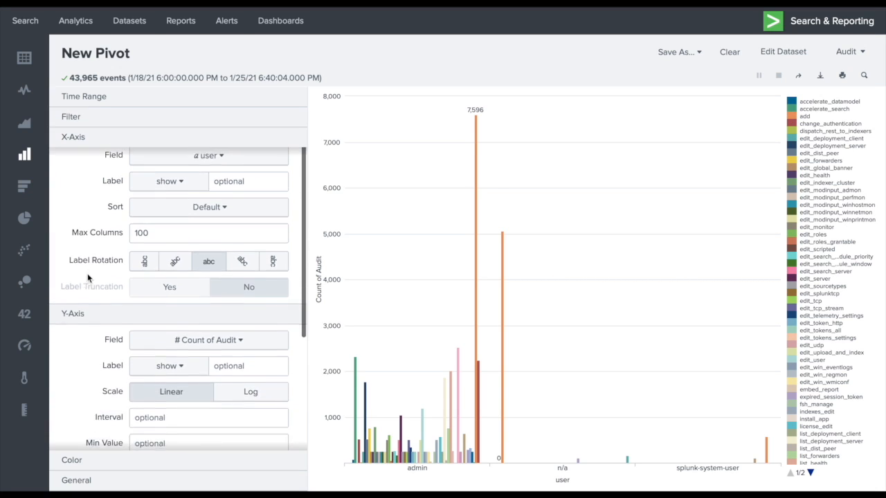
pyautogui.scroll(-2, 87, 277)
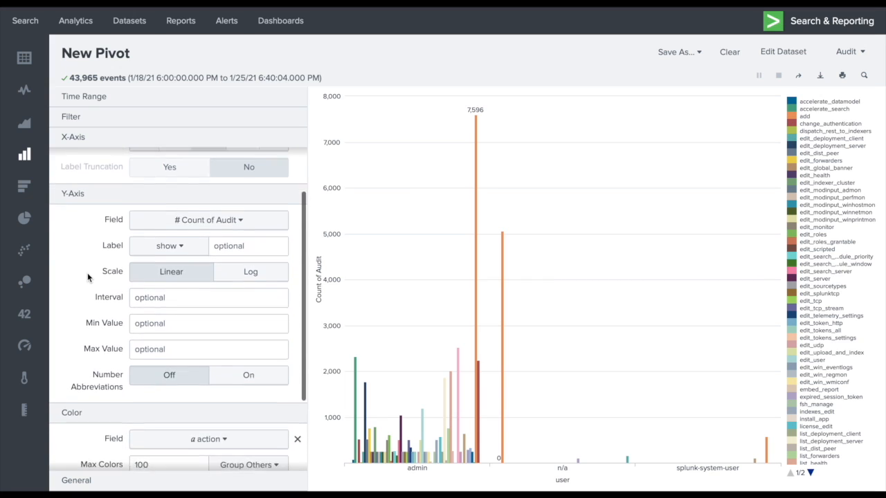
pyautogui.scroll(7, 87, 277)
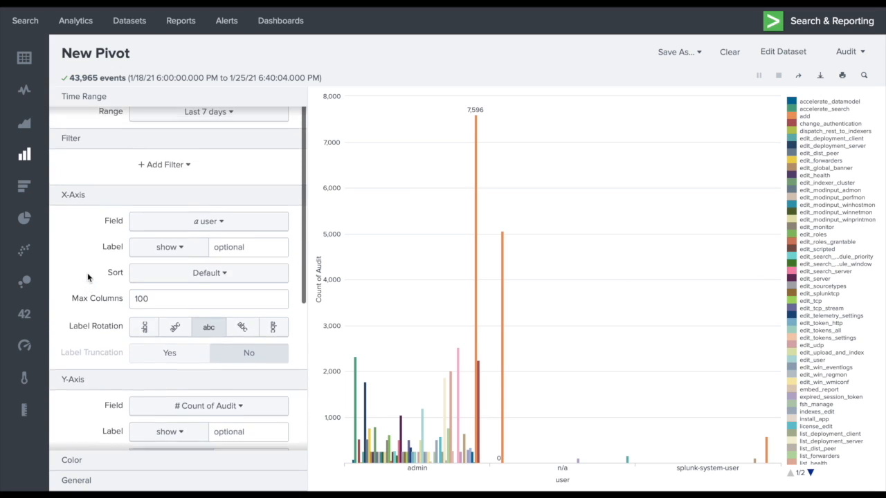
pyautogui.click(232, 123)
pyautogui.click(85, 125)
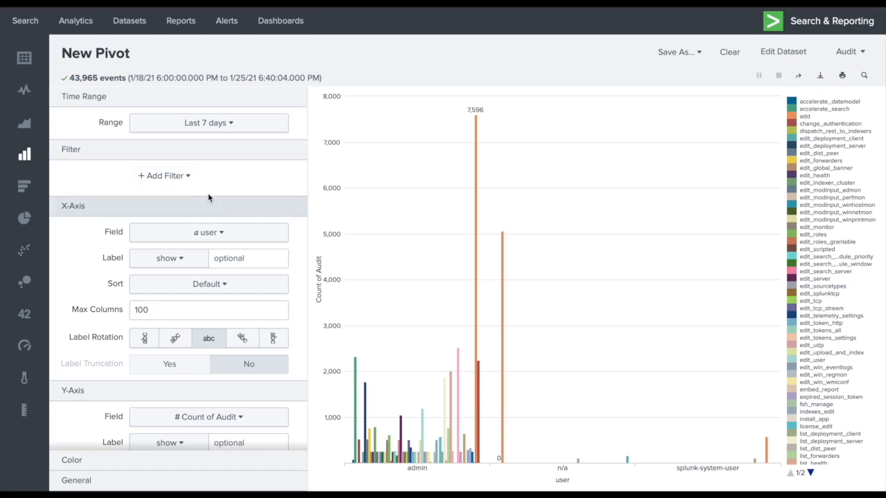
pyautogui.scroll(-3, 228, 336)
pyautogui.scroll(-8, 228, 336)
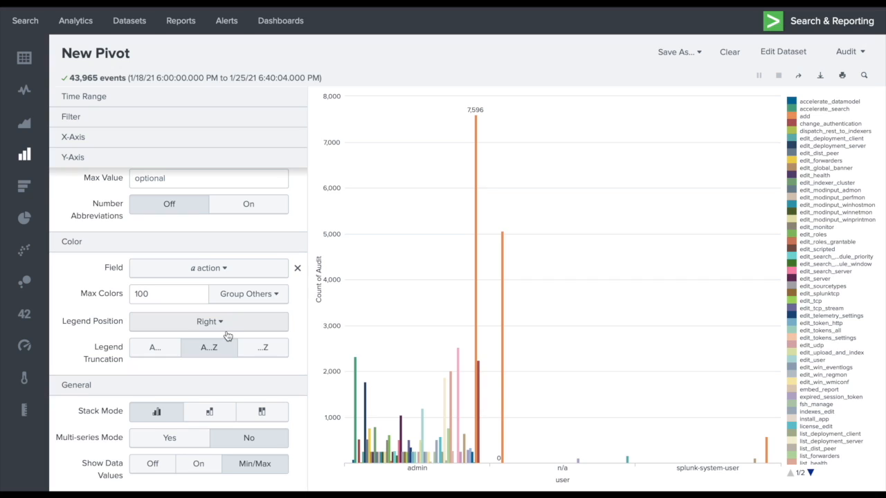
# - Examine the column chart's color field choices, maximum colors setting and available legend positions
pyautogui.click(231, 270)
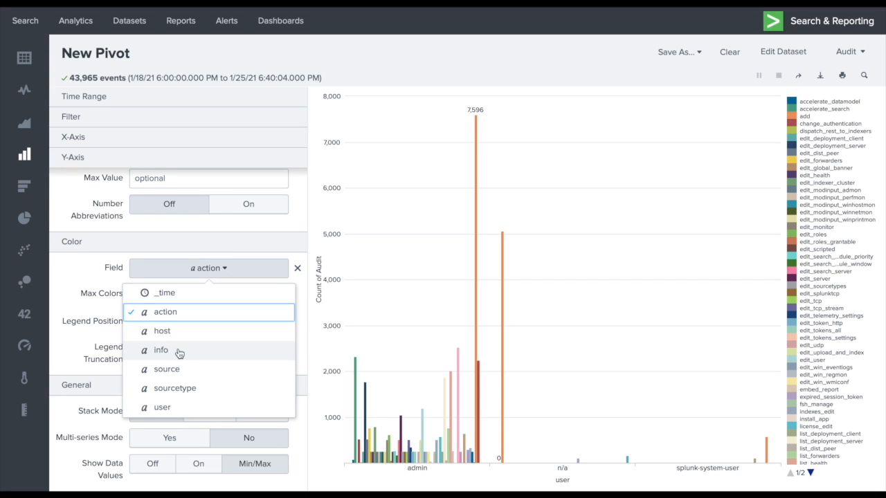
pyautogui.click(86, 277)
pyautogui.click(178, 295)
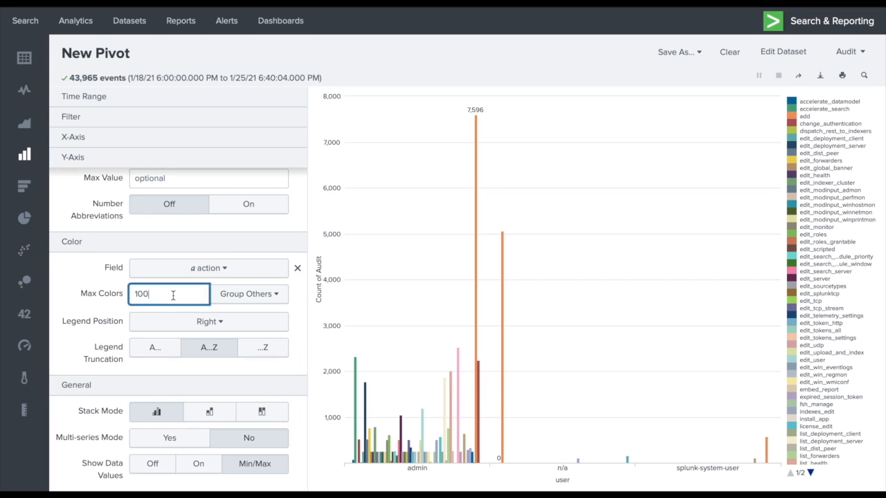
pyautogui.click(173, 330)
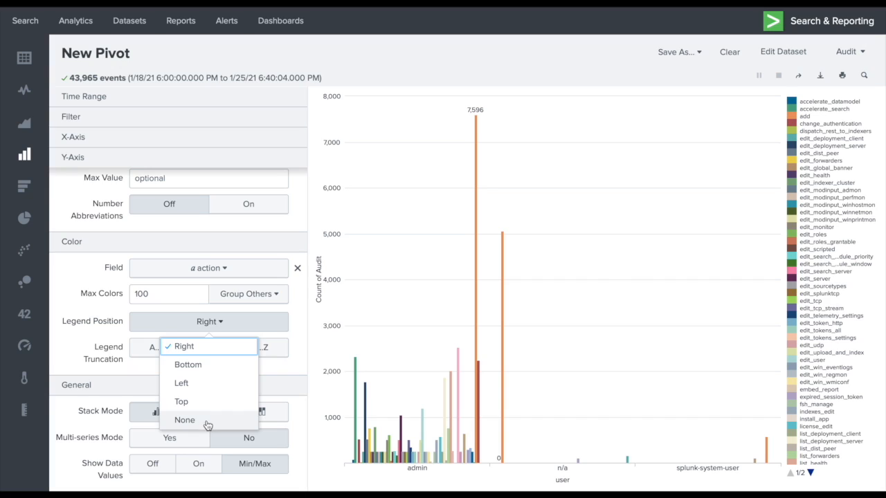
pyautogui.click(87, 339)
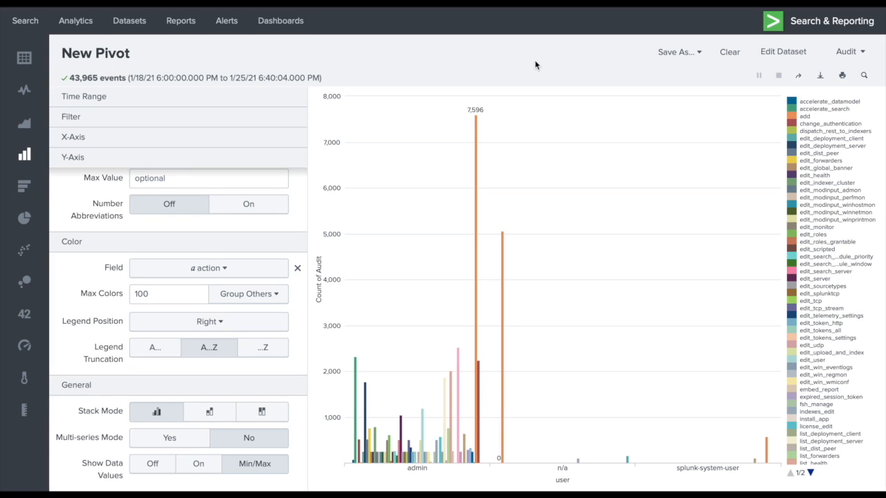
# - Save the pivot as a report titled UserAudit_Report_Demo and view the saved report
pyautogui.click(700, 54)
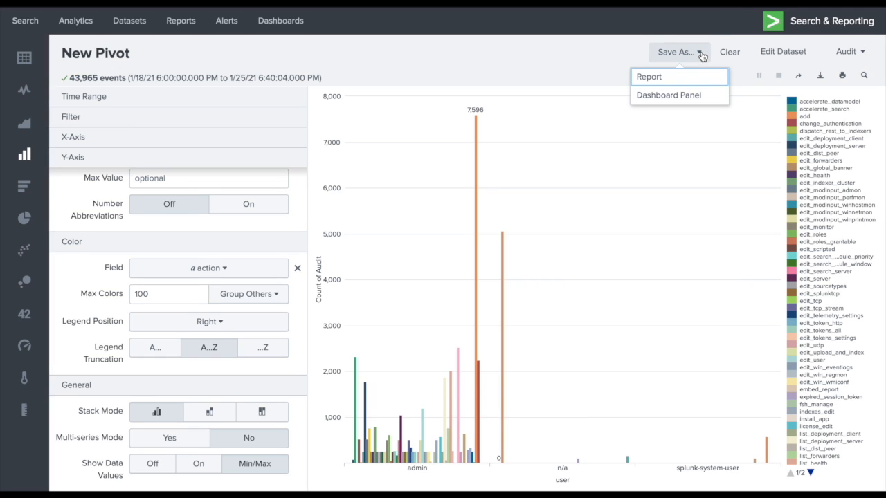
pyautogui.click(650, 77)
pyautogui.click(455, 76)
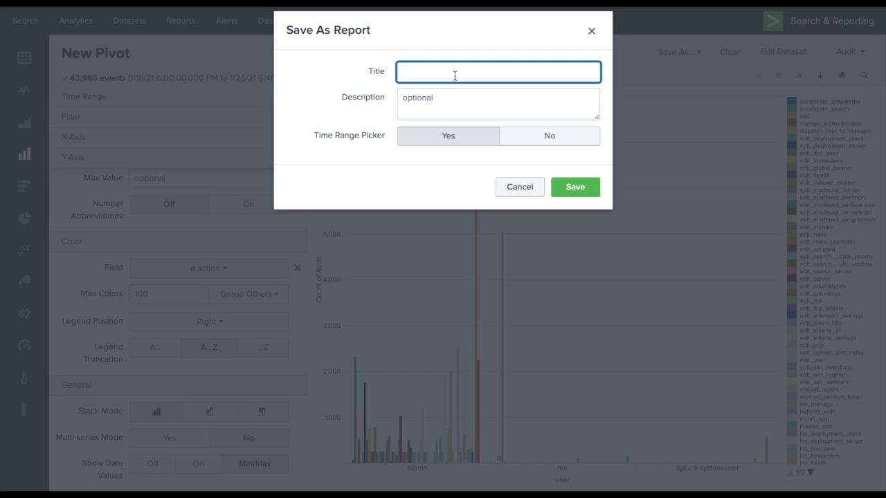
pyautogui.write('UserAudit_Report')
pyautogui.write('_Demo')
pyautogui.click(575, 187)
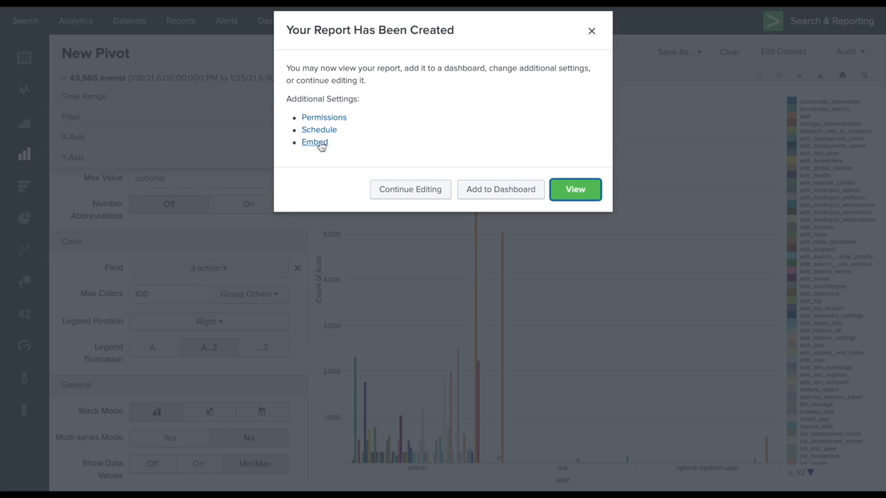
pyautogui.click(569, 193)
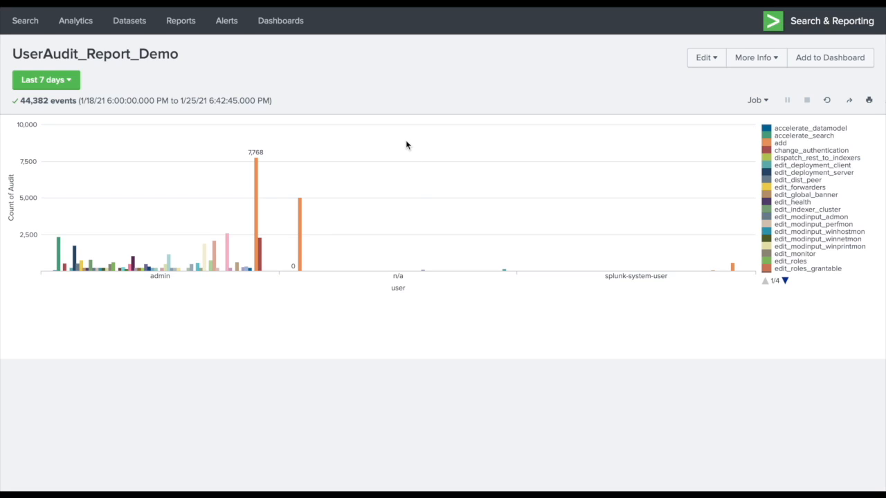
# - Drill down into the admin user's search column in the report and examine the full query behind its events
pyautogui.moveTo(256, 239)
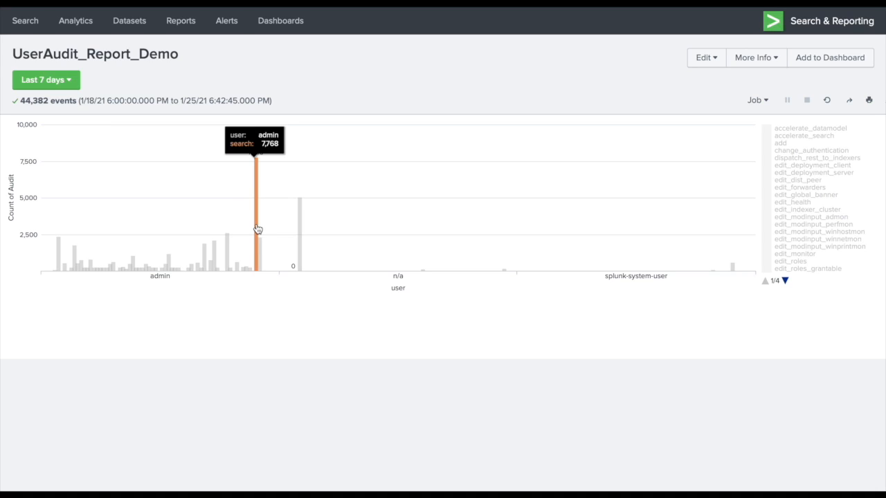
pyautogui.click(256, 228)
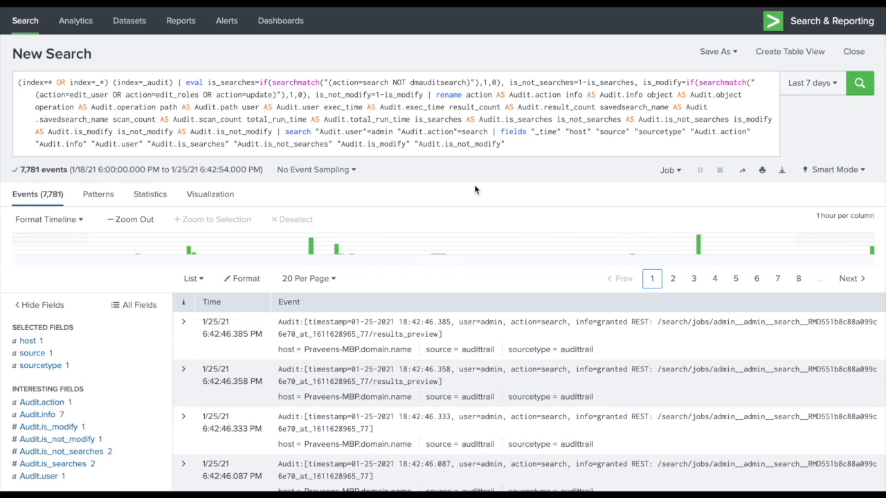
pyautogui.moveTo(518, 143); pyautogui.dragTo(17, 82)
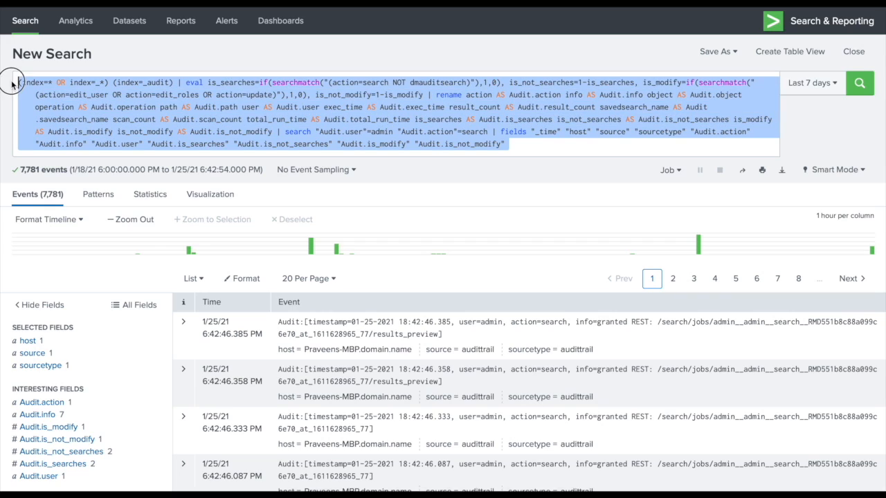
pyautogui.click(529, 149)
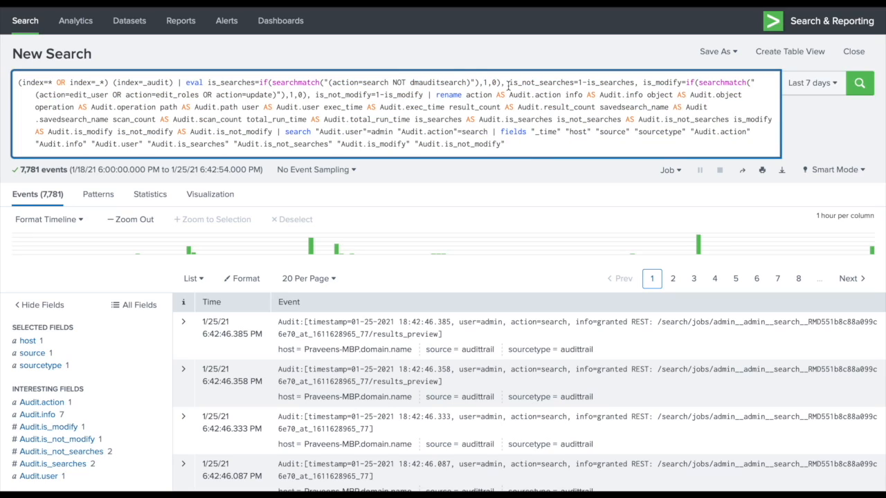
pyautogui.click(506, 150)
pyautogui.moveTo(506, 149); pyautogui.dragTo(18, 83)
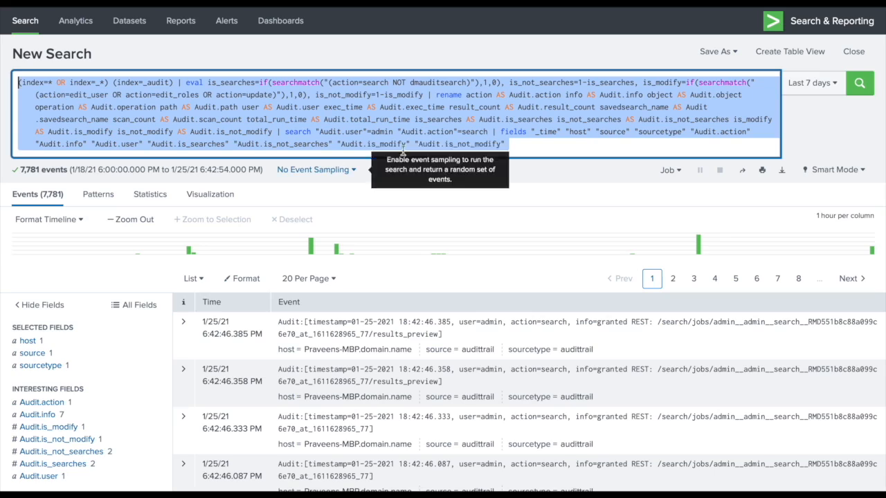
pyautogui.click(516, 146)
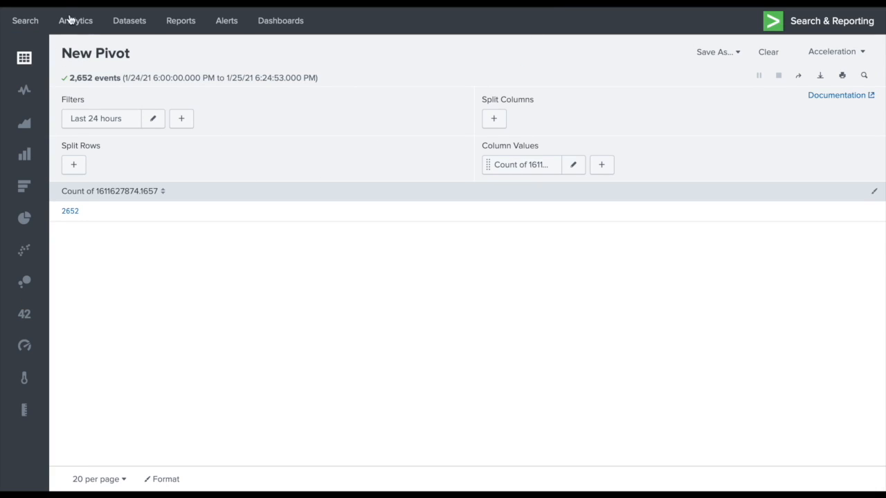
# - Go back to the index="_audit" search results, check the Datasets listing in a separate tab, and return to the search
pyautogui.hotkey('alt', 'Left')
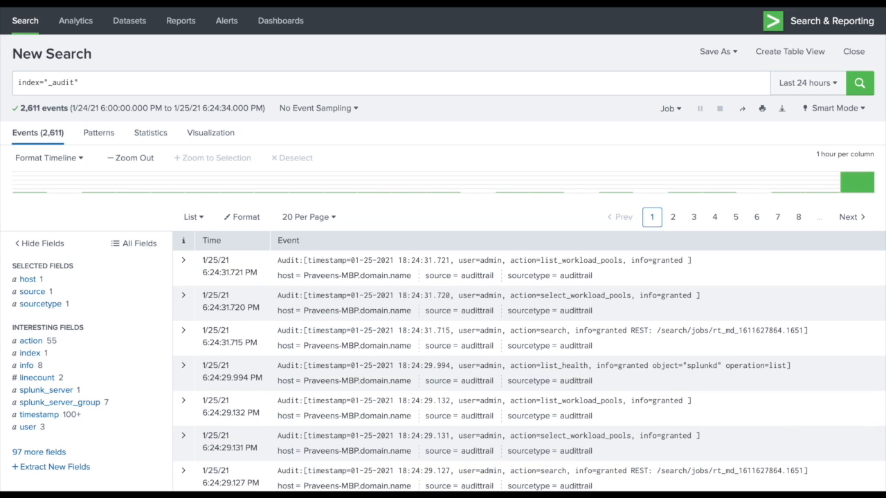
pyautogui.click(95, 80)
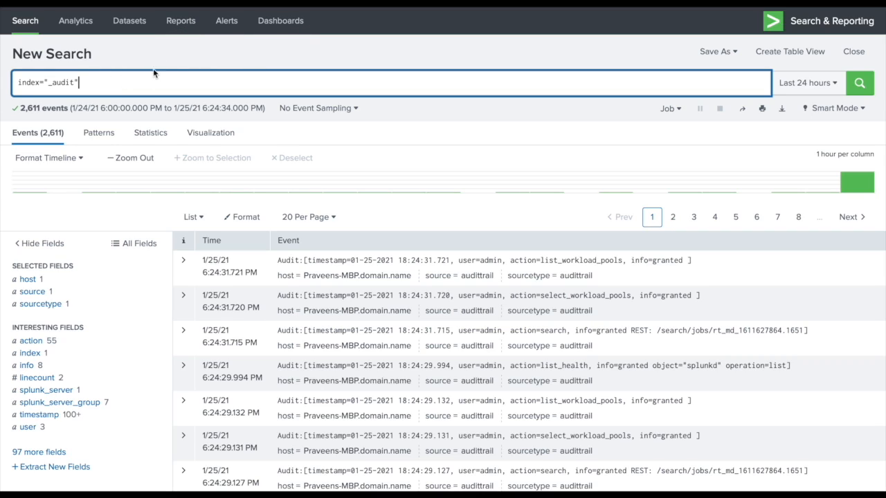
pyautogui.rightClick(134, 25)
pyautogui.click(154, 28)
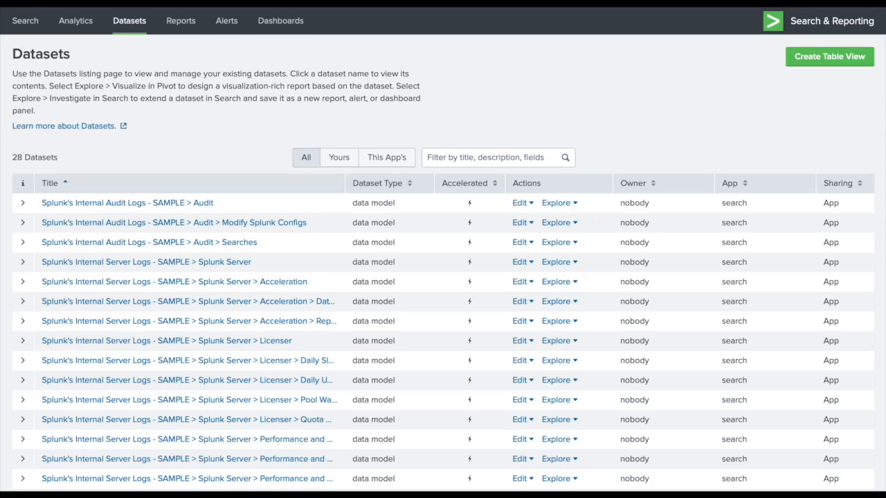
pyautogui.click(581, 3)
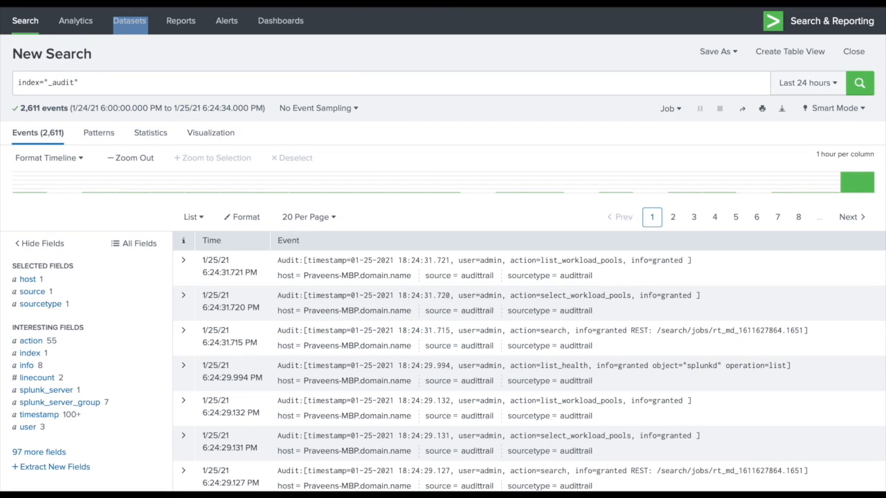
# - Create a pivot from the index="_audit" search, using fields with at least 6% coverage as the data model
pyautogui.click(155, 83)
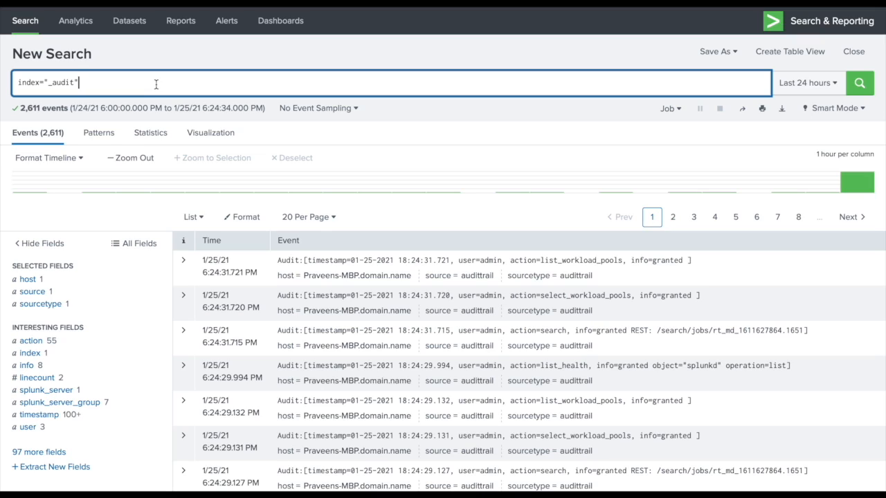
pyautogui.moveTo(87, 83); pyautogui.dragTo(20, 80)
pyautogui.click(107, 83)
pyautogui.click(149, 135)
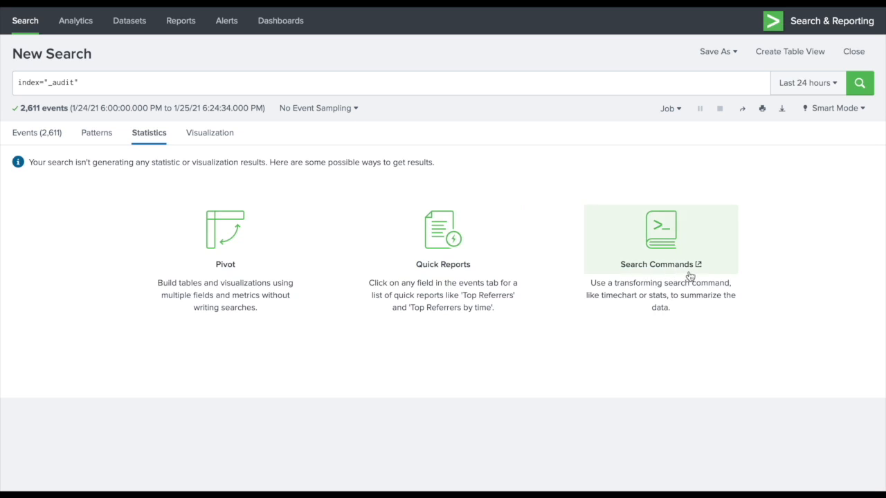
pyautogui.click(226, 237)
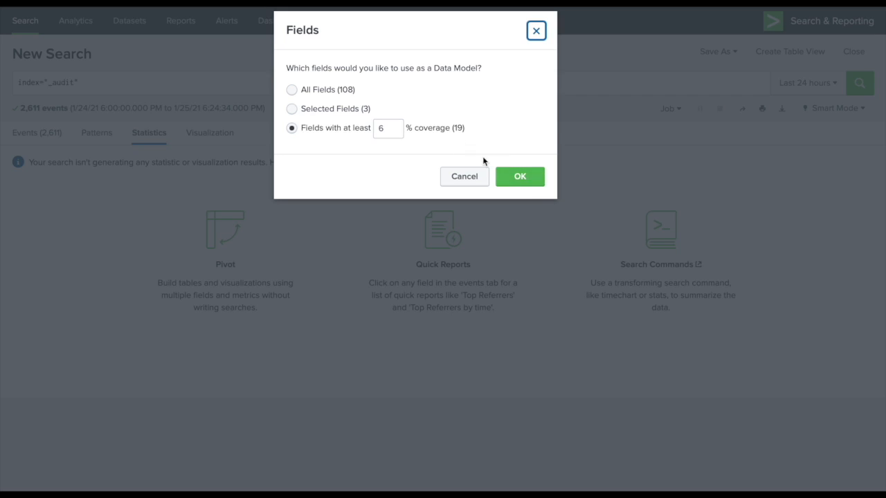
pyautogui.click(519, 178)
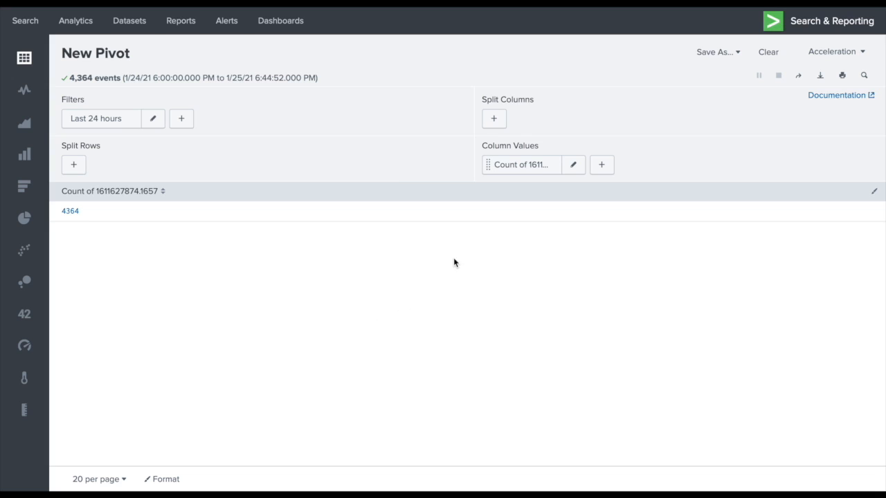
# - Examine the fields available for splitting the new pivot's rows and columns, and its table format options
pyautogui.click(74, 166)
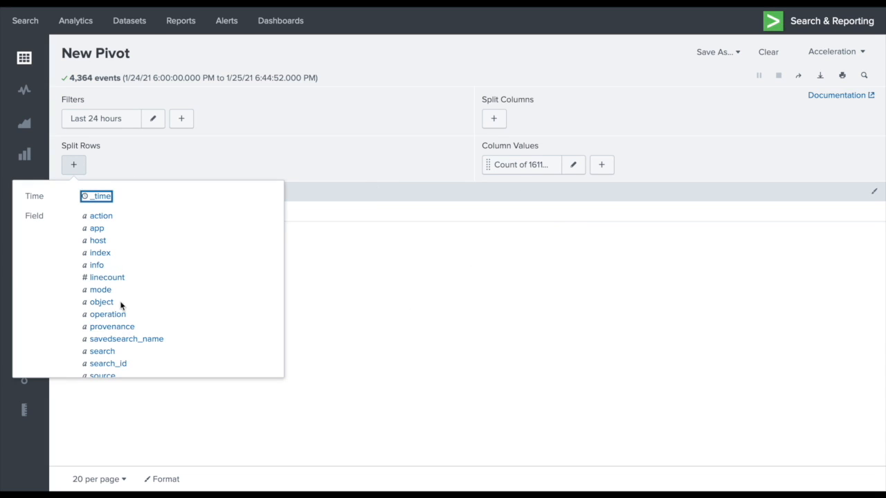
pyautogui.click(415, 290)
pyautogui.click(493, 118)
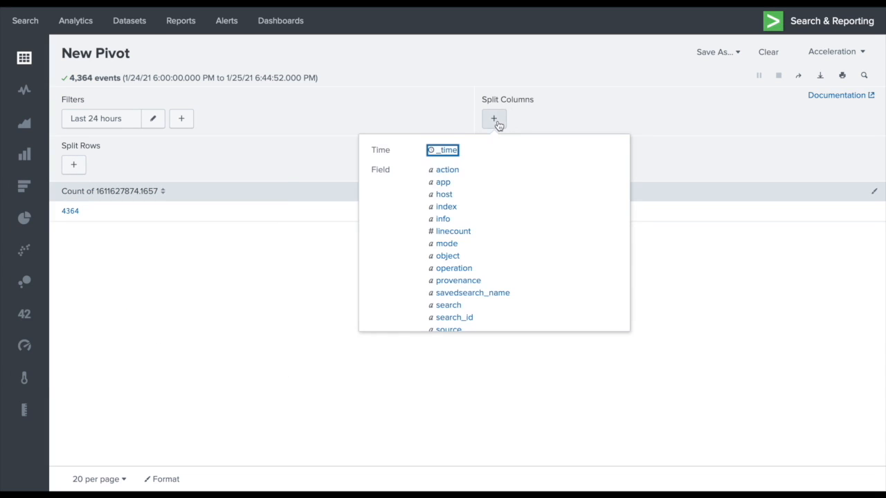
pyautogui.click(281, 306)
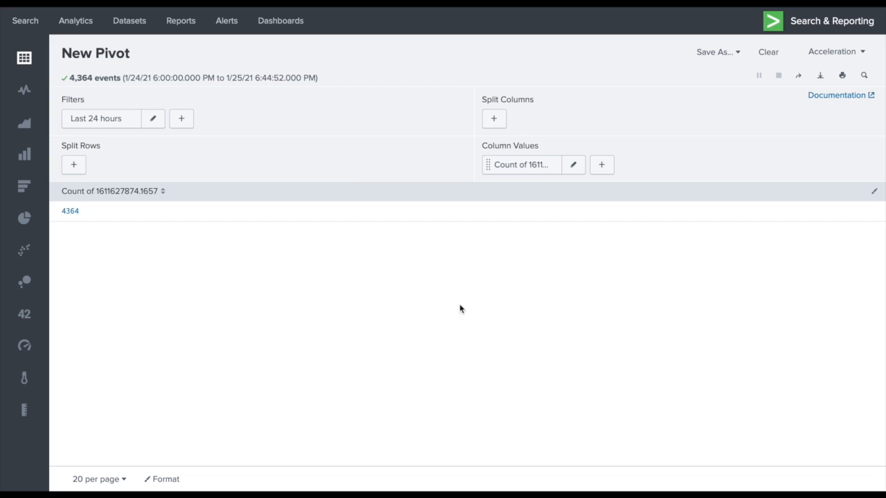
pyautogui.click(163, 479)
pyautogui.click(449, 367)
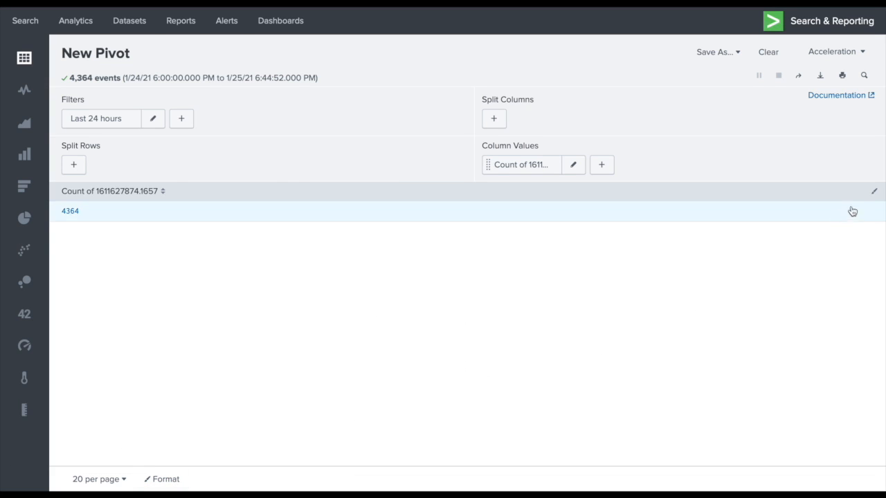
# - Try saving the pivot as a report with "sdajdk" as the model title, clear the title, and cancel the save
pyautogui.click(730, 51)
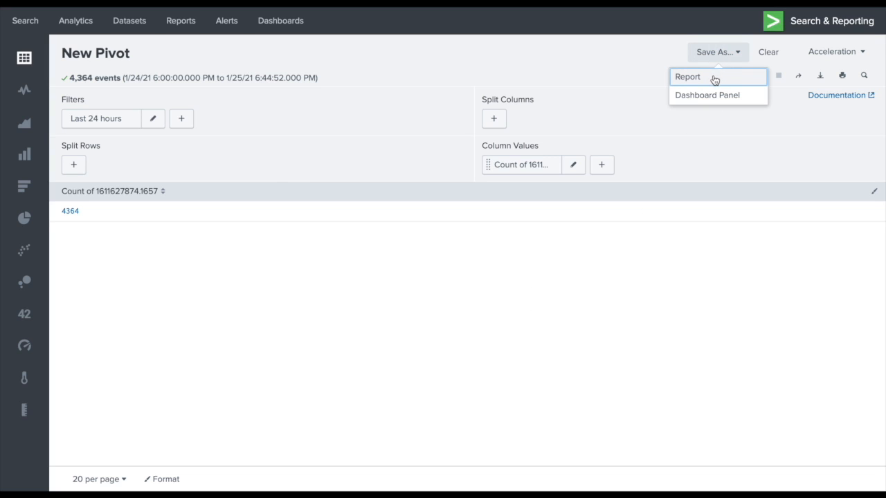
pyautogui.click(714, 79)
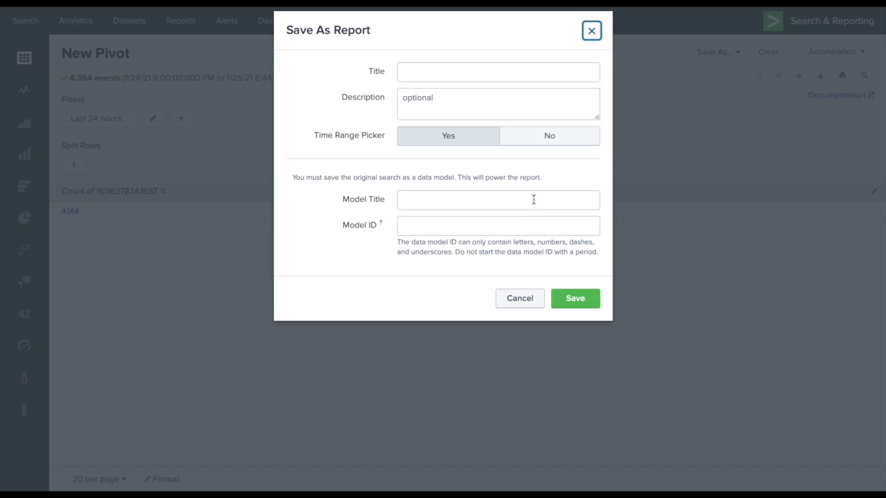
pyautogui.click(424, 202)
pyautogui.click(422, 223)
pyautogui.click(419, 200)
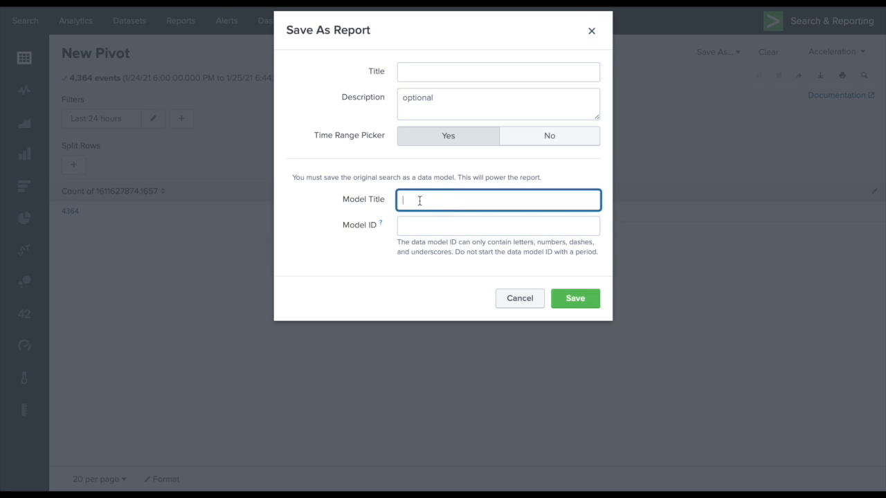
pyautogui.write('sdajdk')
pyautogui.press('BackSpace')
pyautogui.press('BackSpace')
pyautogui.press('BackSpace')
pyautogui.press('BackSpace')
pyautogui.press('BackSpace')
pyautogui.press('BackSpace')
pyautogui.click(437, 75)
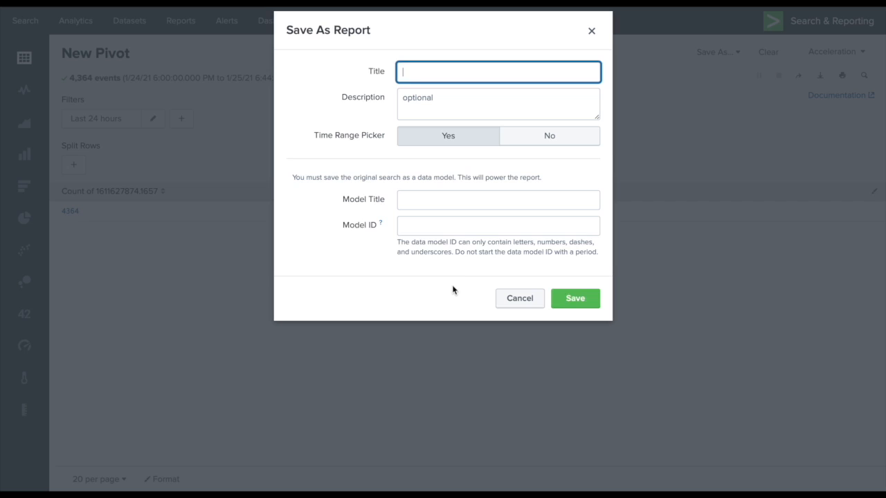
pyautogui.click(507, 305)
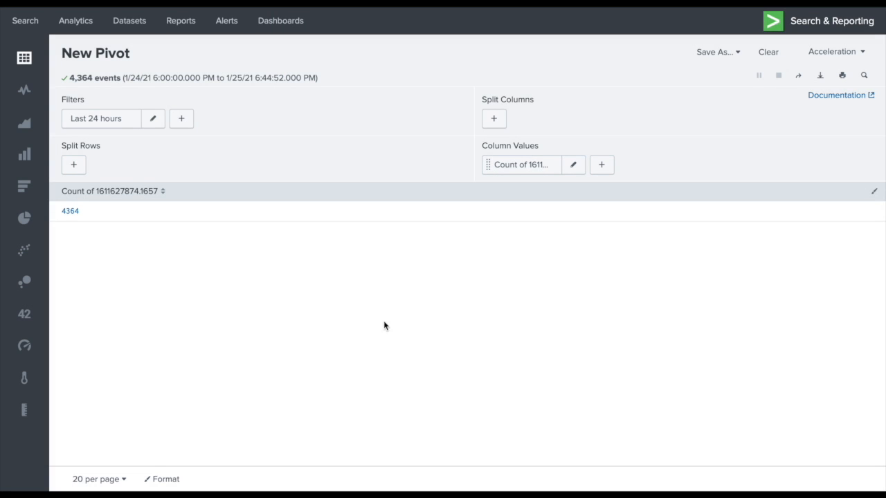
# - Switch the new pivot to a bar chart and examine the dashboard panel save options, including the data model title and ID
pyautogui.click(24, 187)
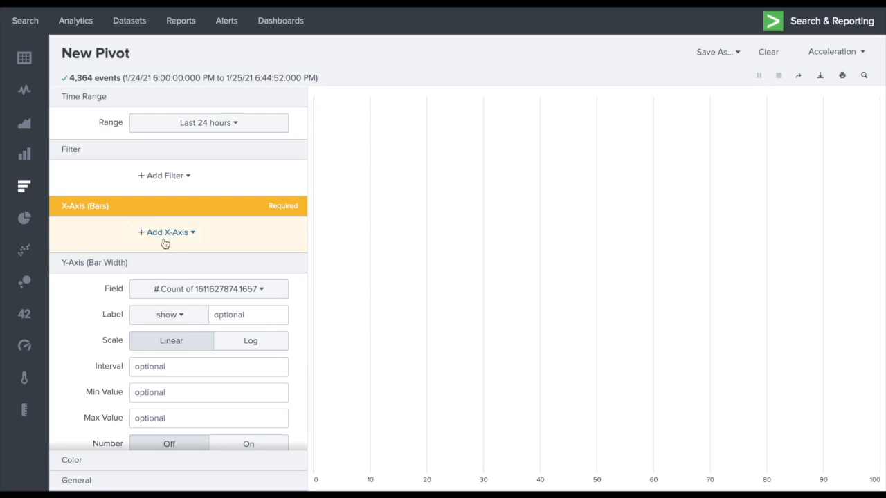
pyautogui.click(738, 52)
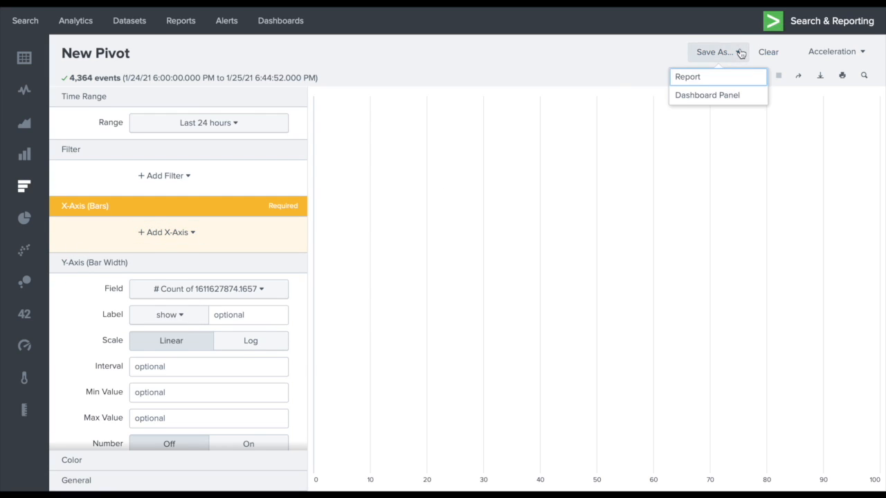
pyautogui.click(702, 96)
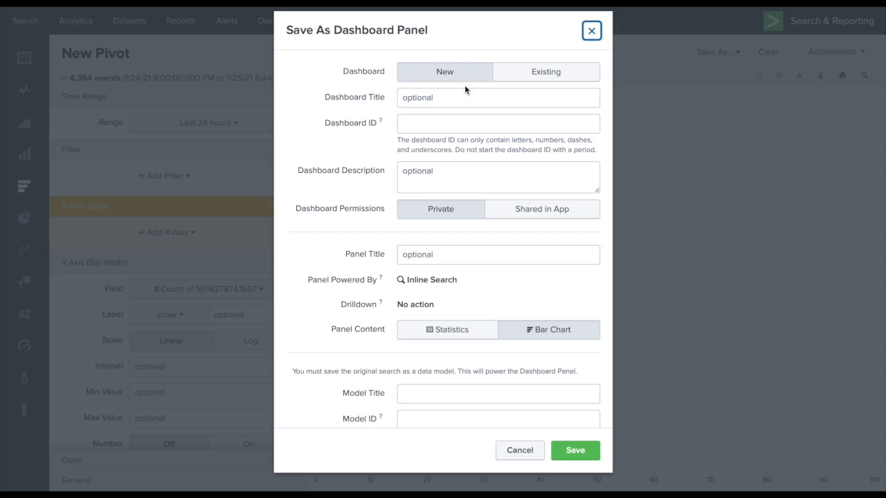
pyautogui.scroll(-1, 485, 295)
pyautogui.scroll(1, 484, 296)
pyautogui.scroll(-1, 485, 305)
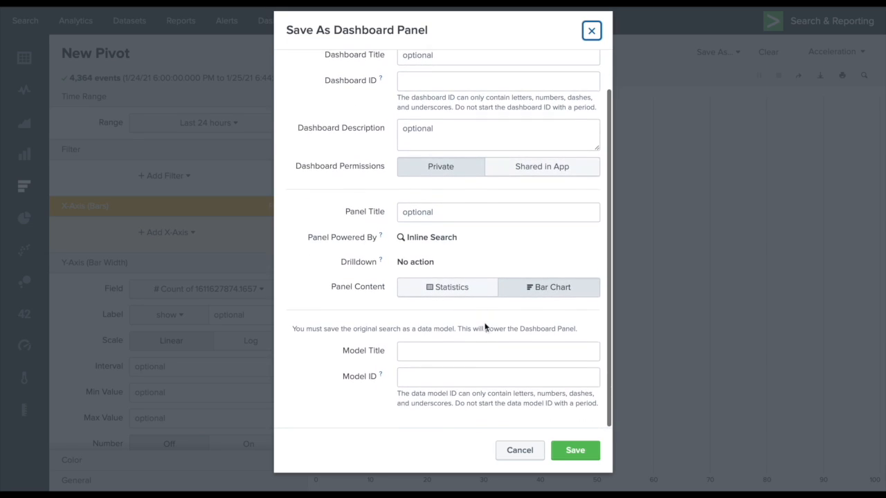
pyautogui.click(424, 354)
pyautogui.click(430, 381)
pyautogui.click(429, 353)
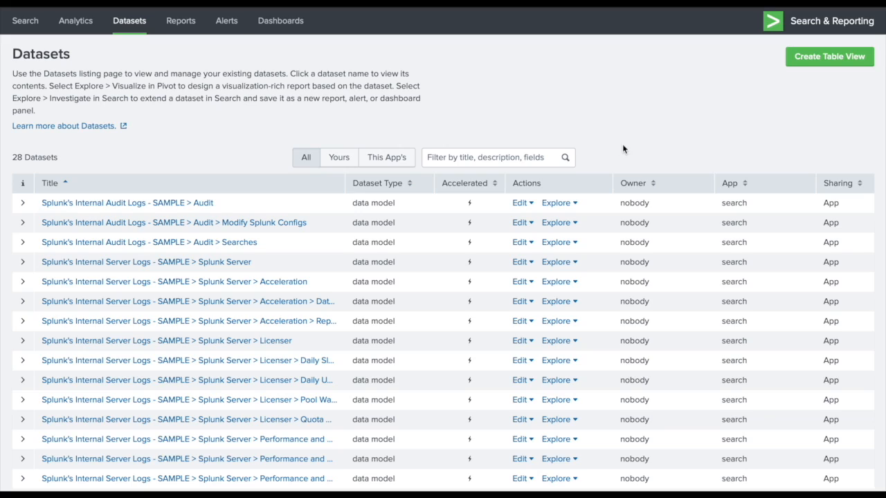
# - Visualize the "Splunk's Internal Audit Logs - SAMPLE > Audit" dataset with Pivot from the Datasets listing
pyautogui.click(25, 20)
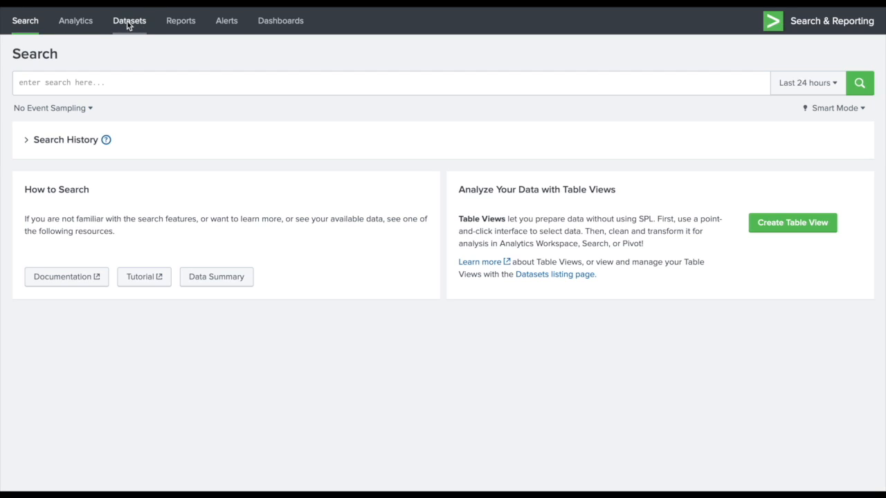
pyautogui.click(129, 21)
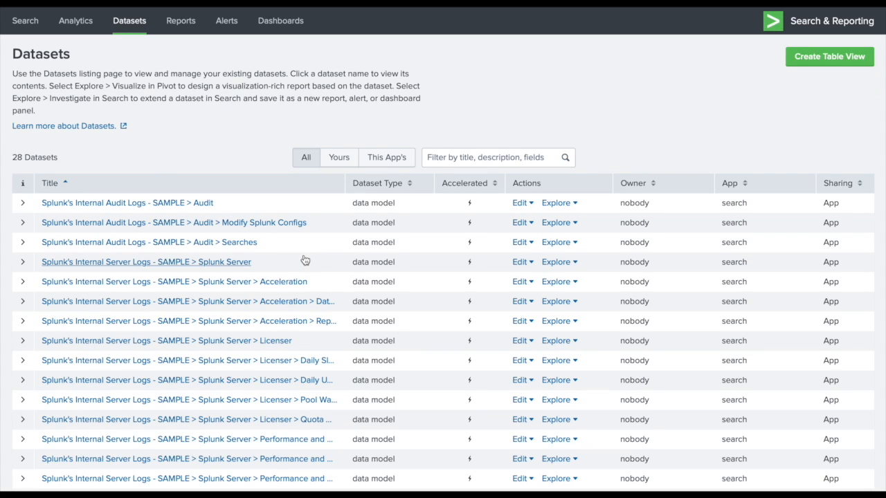
pyautogui.click(562, 206)
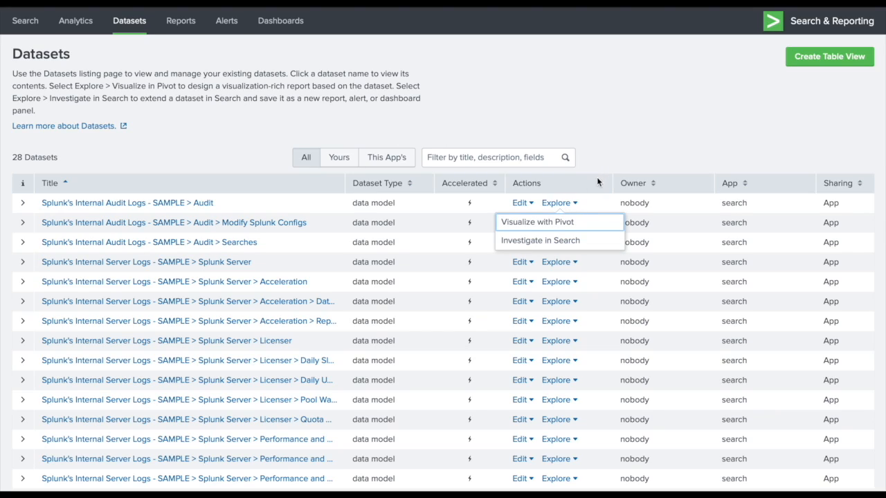
pyautogui.click(613, 135)
pyautogui.click(573, 204)
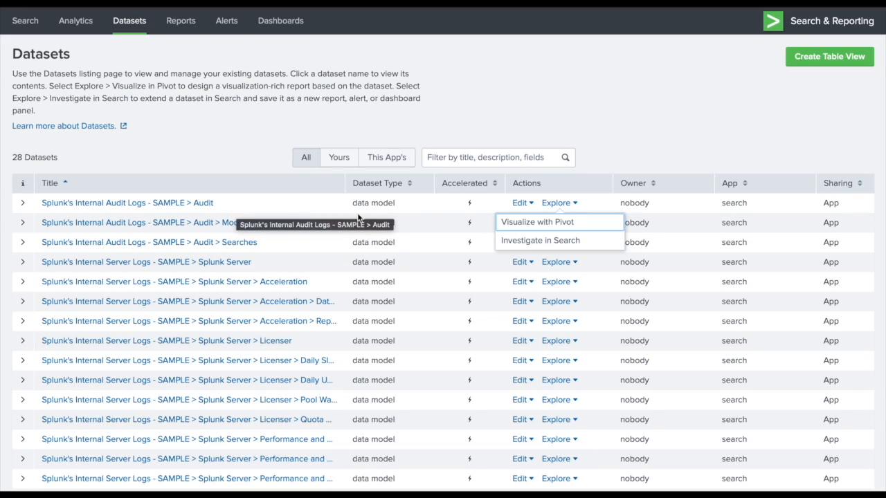
pyautogui.click(544, 224)
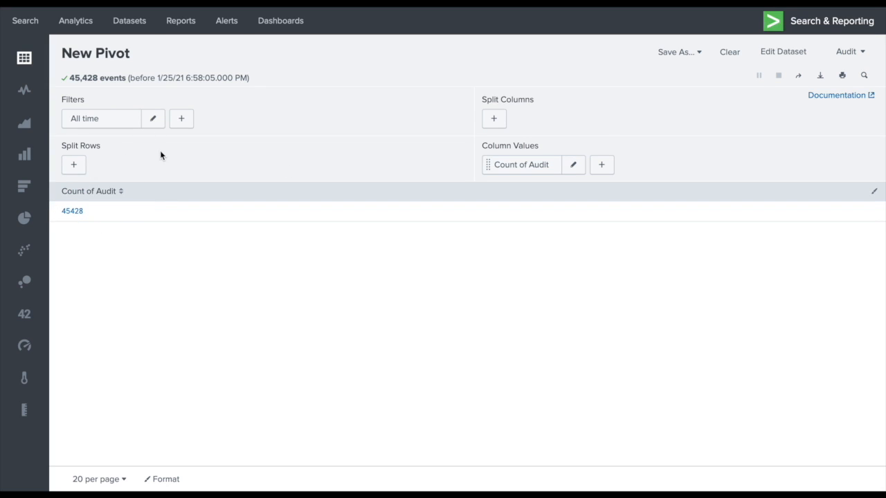
# - Examine the Audit pivot's time range filter and table format options without changing them
pyautogui.click(152, 119)
pyautogui.click(266, 119)
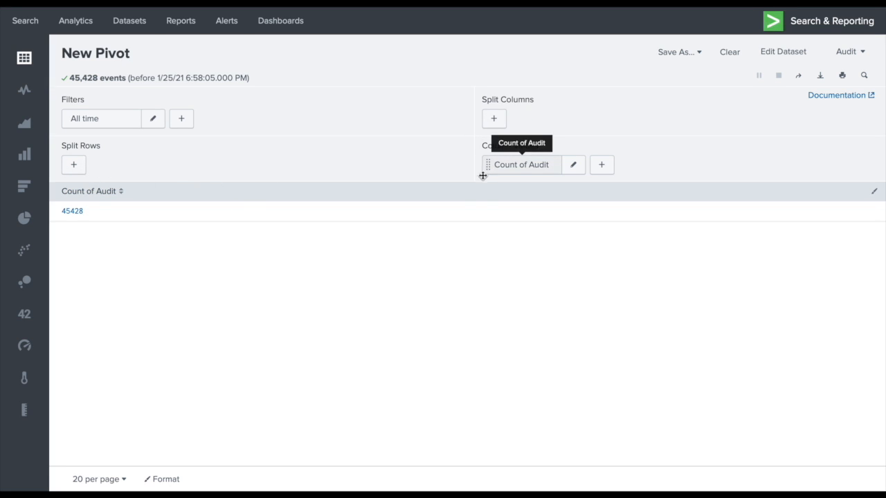
pyautogui.click(161, 479)
pyautogui.click(435, 359)
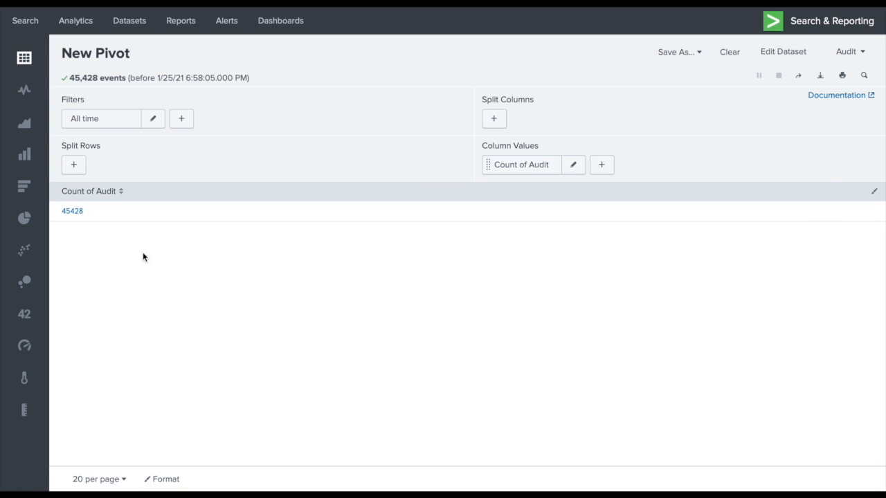
# - View the Audit pivot as a bar chart and check the options for saving it as a report
pyautogui.click(24, 188)
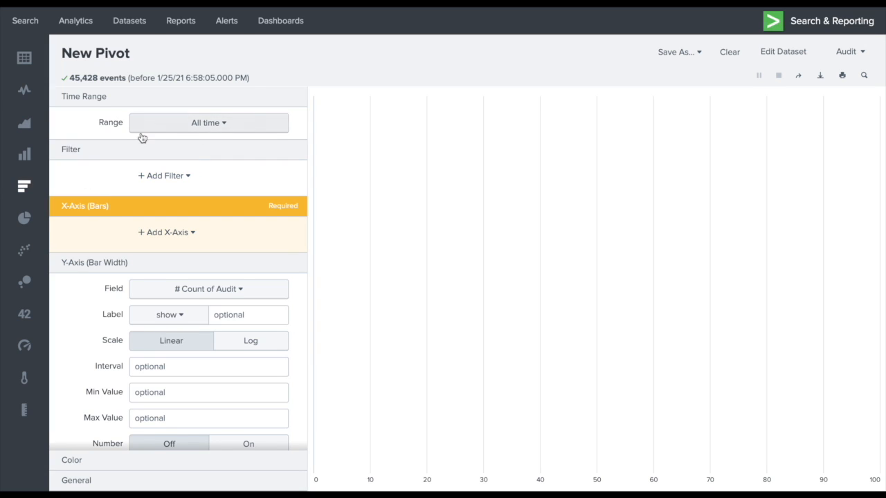
pyautogui.click(691, 59)
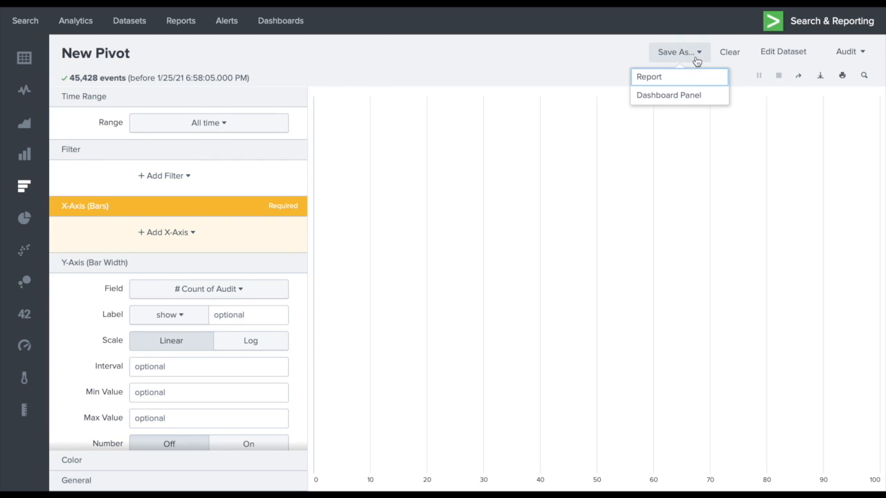
pyautogui.click(664, 79)
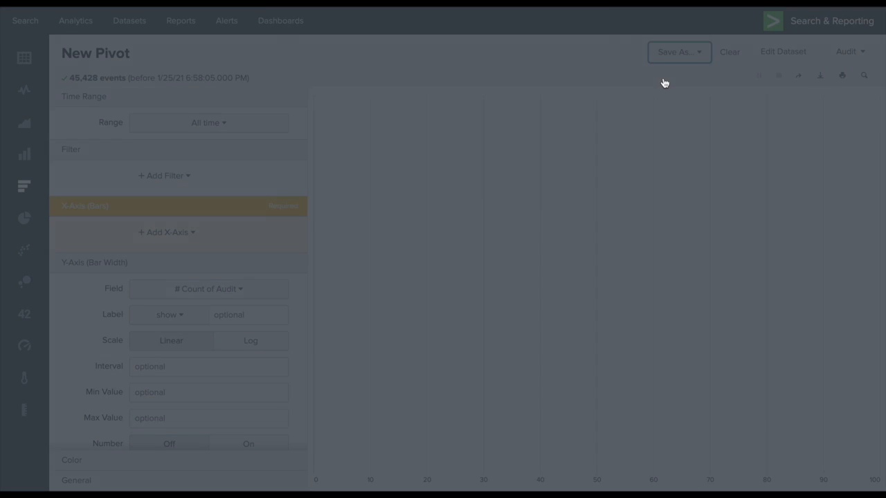
pyautogui.click(516, 188)
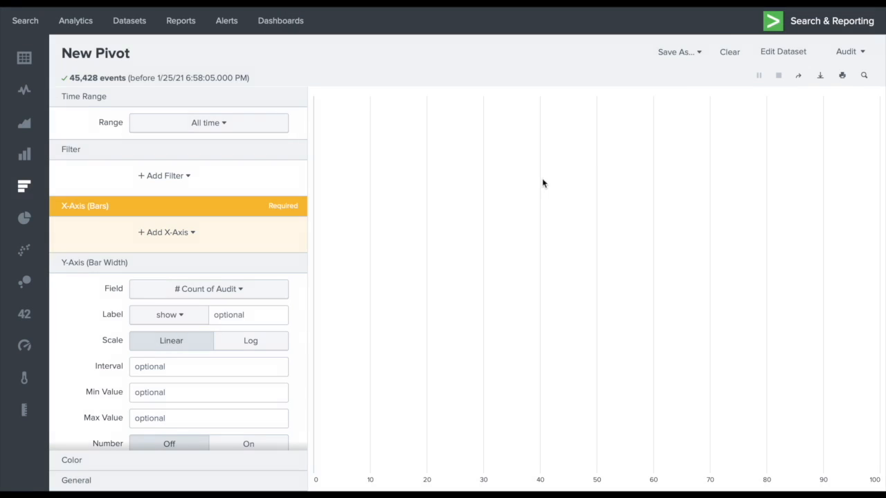
pyautogui.click(703, 52)
pyautogui.click(590, 69)
# - Return the Audit pivot to the statistics table and turn on totals in its summary format
pyautogui.click(26, 58)
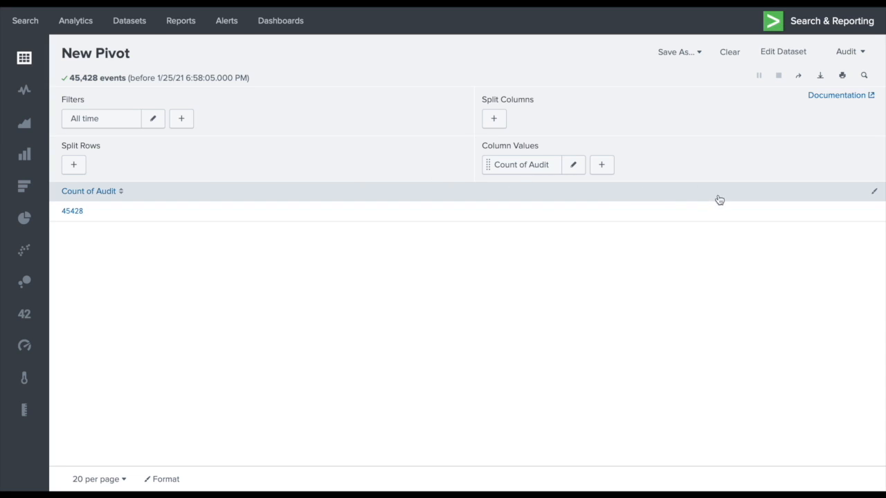
pyautogui.click(163, 479)
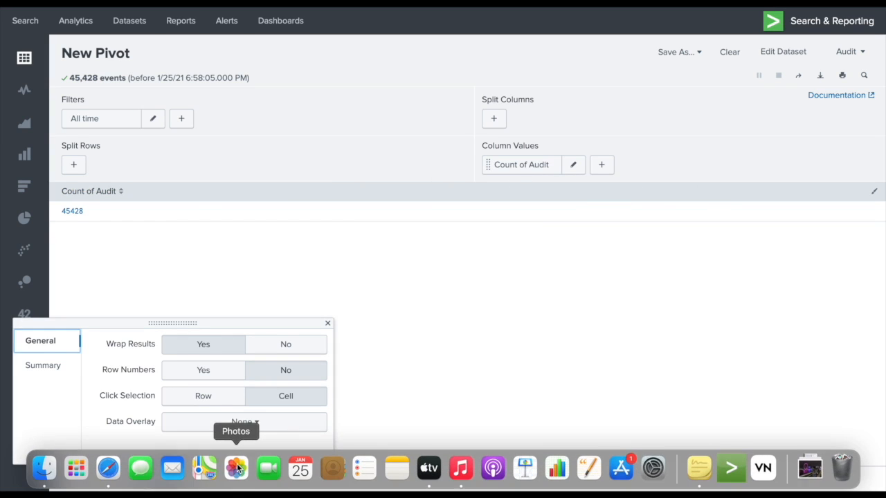
pyautogui.click(43, 365)
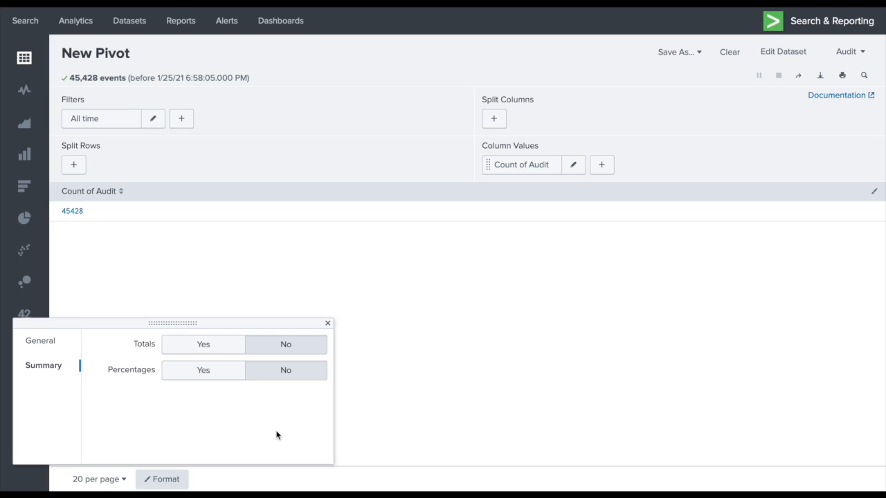
pyautogui.click(198, 347)
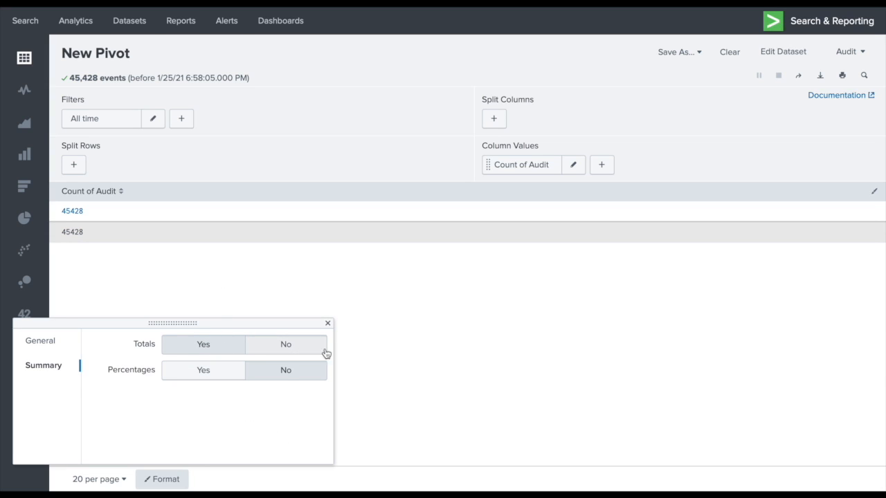
pyautogui.click(329, 324)
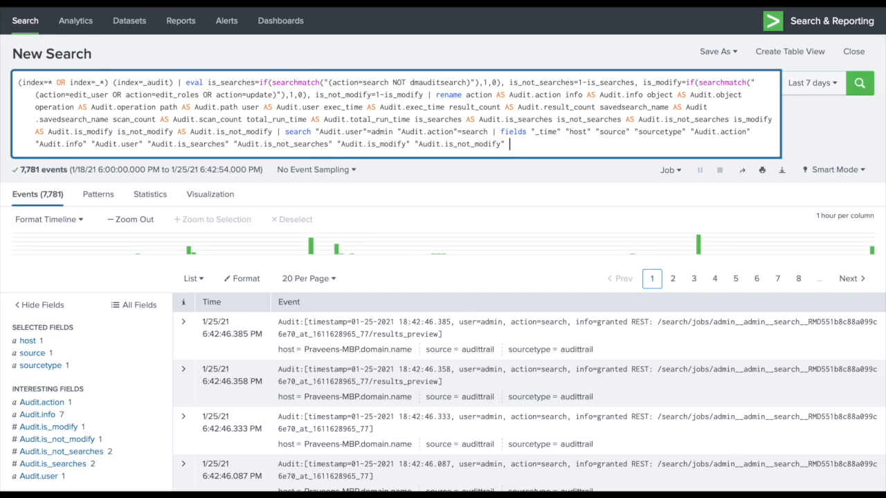
# - In the existing audit search, reduce the query to (index=_audit) by removing the other index clause and all piped commands, and run it
pyautogui.moveTo(512, 146); pyautogui.dragTo(178, 84)
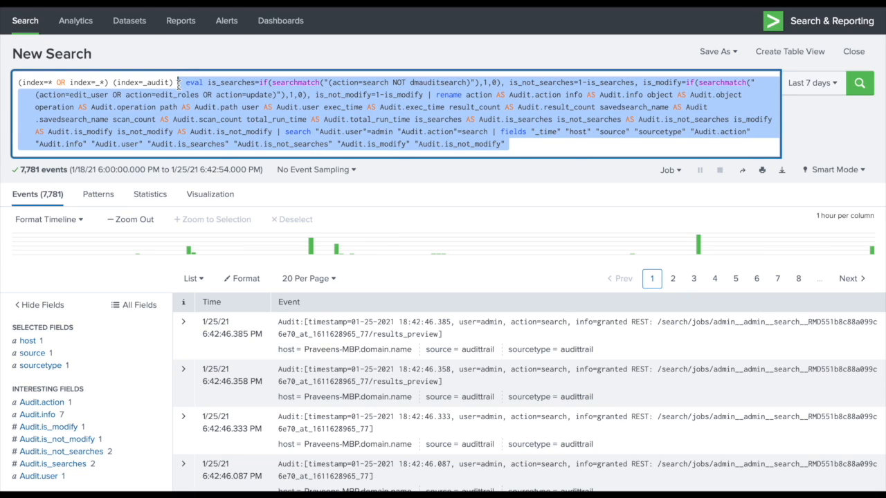
pyautogui.press('BackSpace')
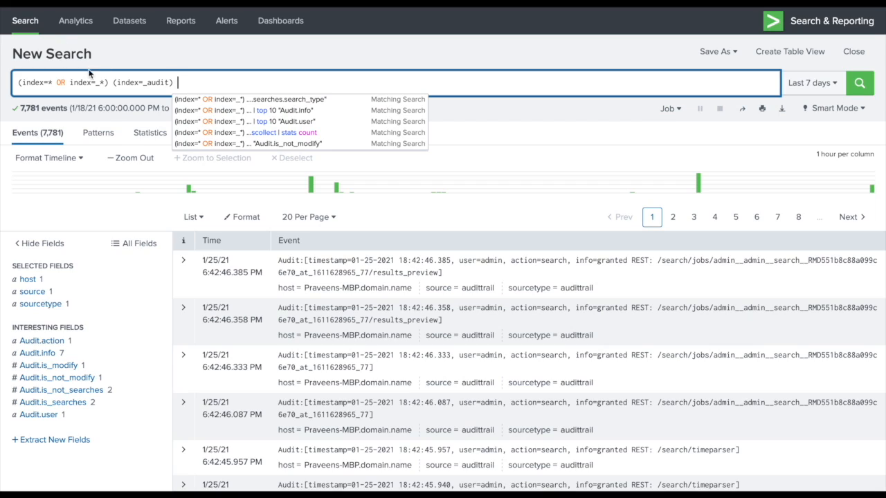
pyautogui.moveTo(106, 81); pyautogui.dragTo(18, 81)
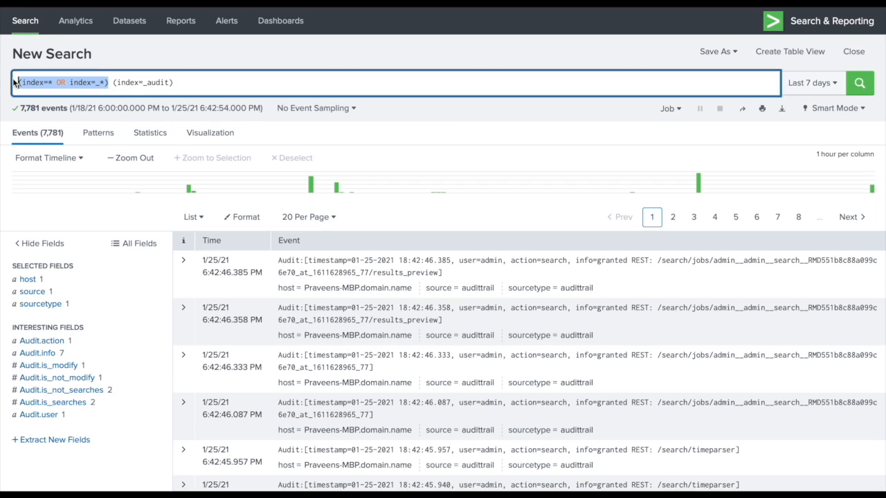
pyautogui.press('BackSpace')
pyautogui.click(88, 82)
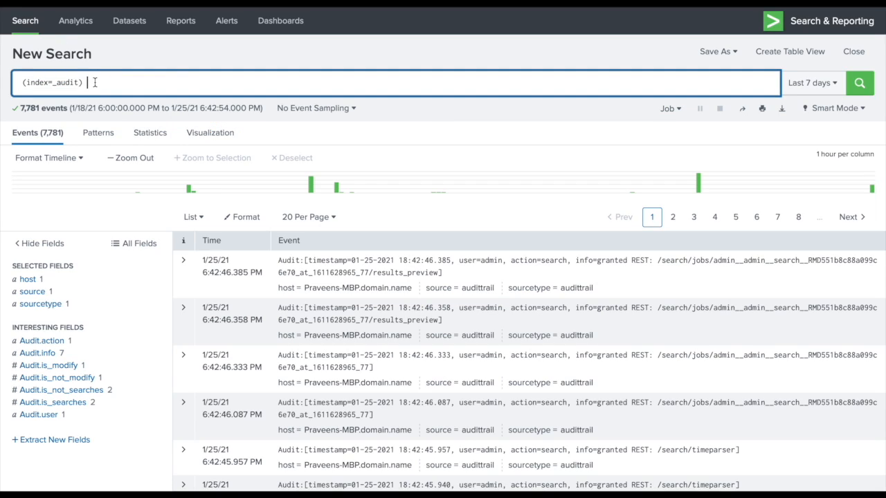
pyautogui.press('Return')
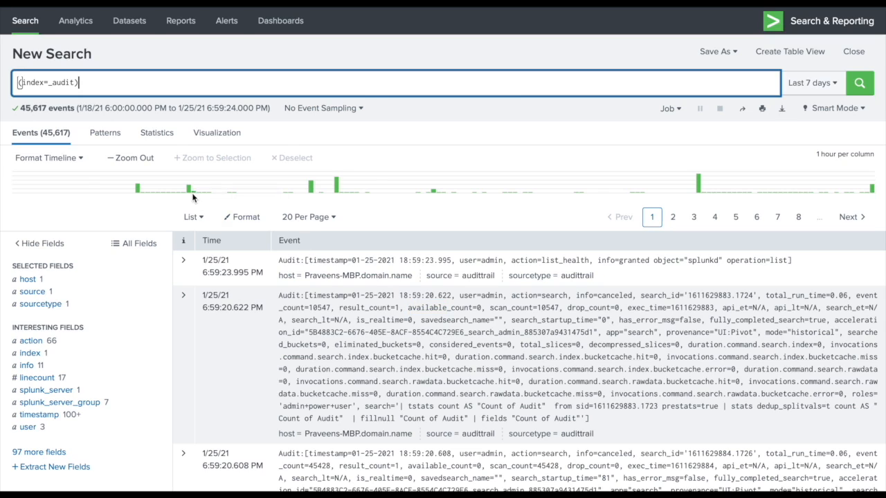
# - Create a pivot from the (index=_audit) search, using fields with at least 3% coverage as the data model
pyautogui.click(158, 137)
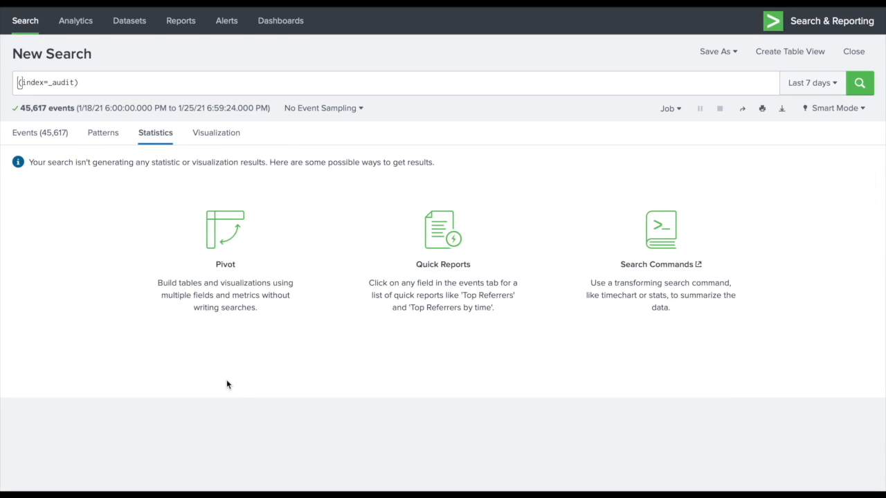
pyautogui.click(231, 235)
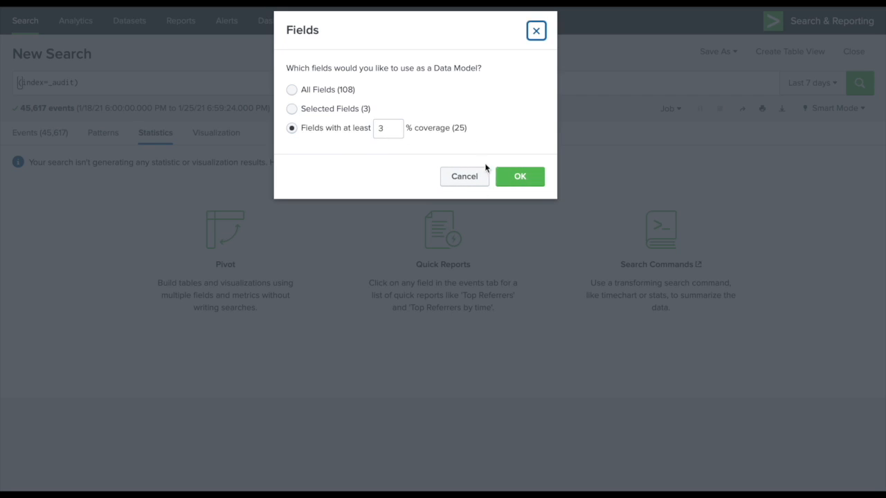
pyautogui.click(512, 176)
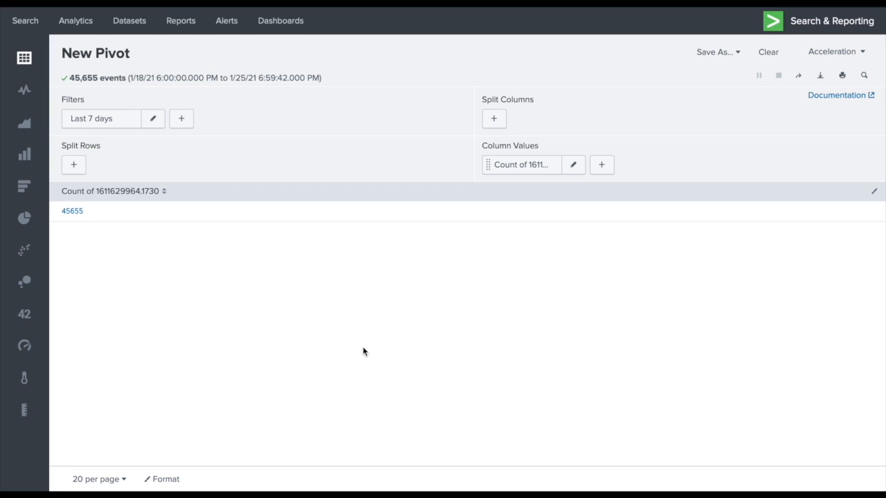
# - Check the model title and ID fields for saving the search-based pivot as a report, and cancel the save
pyautogui.click(733, 55)
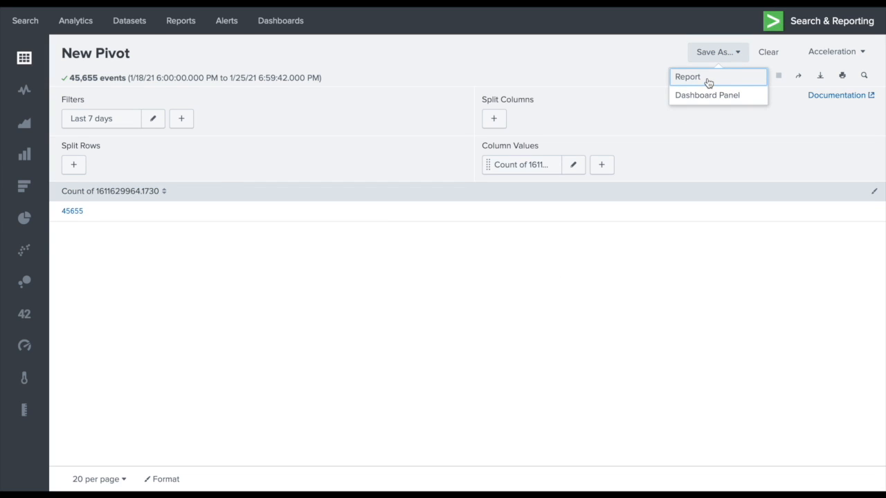
pyautogui.click(708, 83)
pyautogui.click(467, 200)
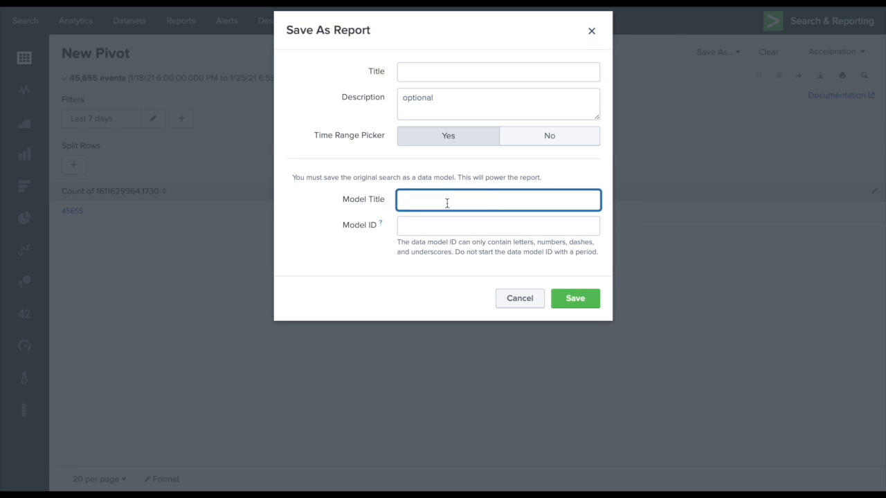
pyautogui.click(442, 230)
pyautogui.click(506, 299)
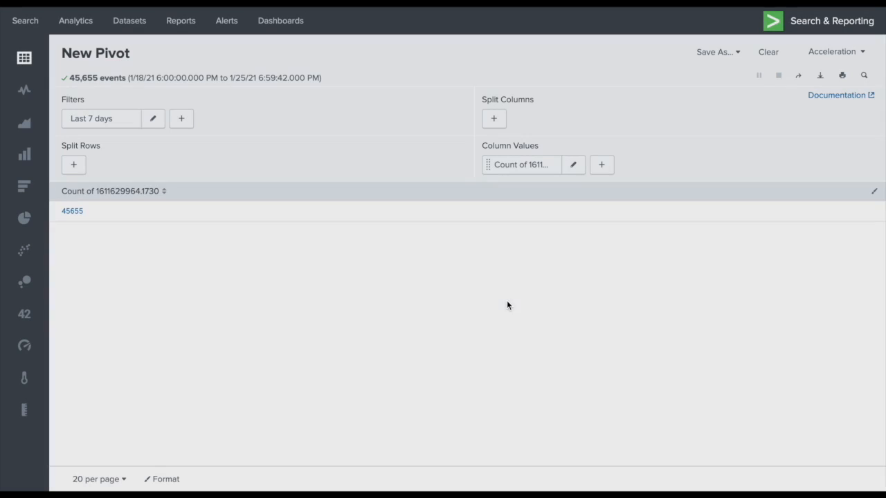
# - Switch the search-based pivot to a bar chart, review its dashboard panel save options, and cancel the save
pyautogui.click(32, 186)
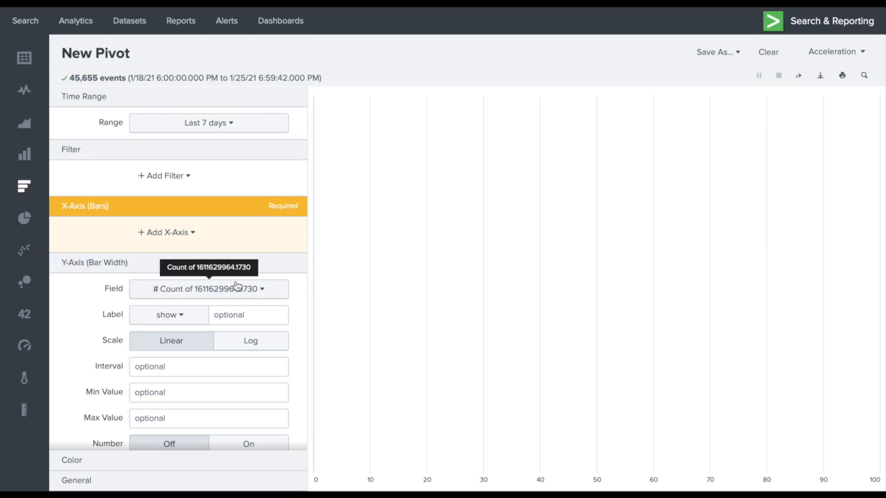
pyautogui.click(718, 52)
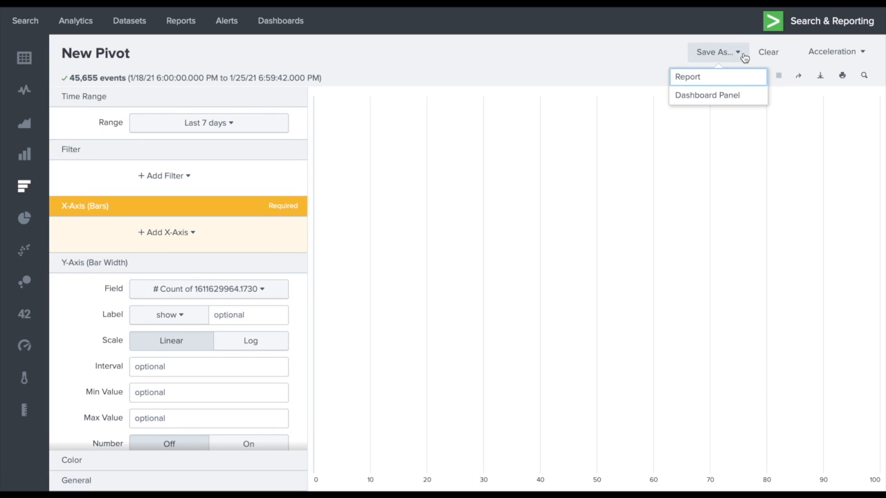
pyautogui.click(694, 96)
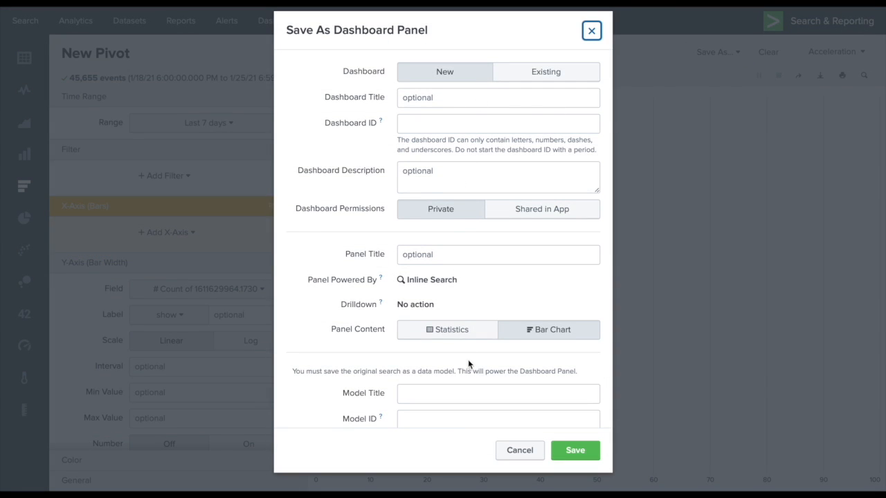
pyautogui.scroll(-2, 470, 314)
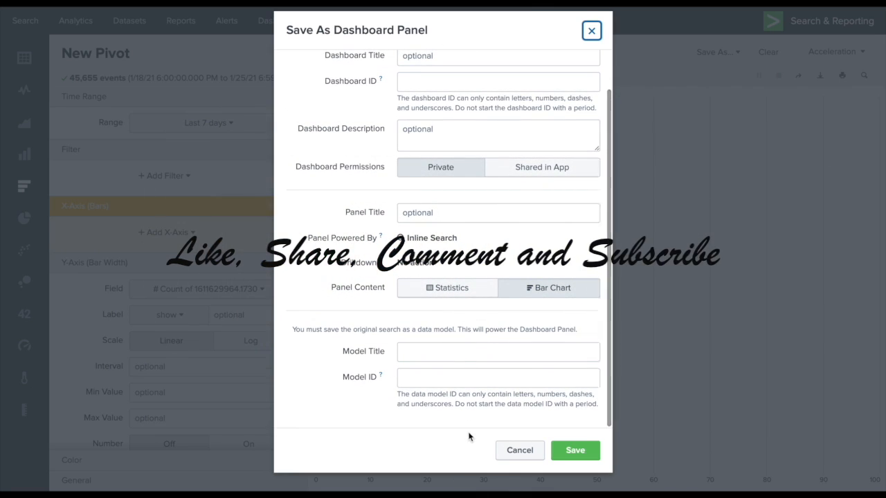
pyautogui.click(512, 455)
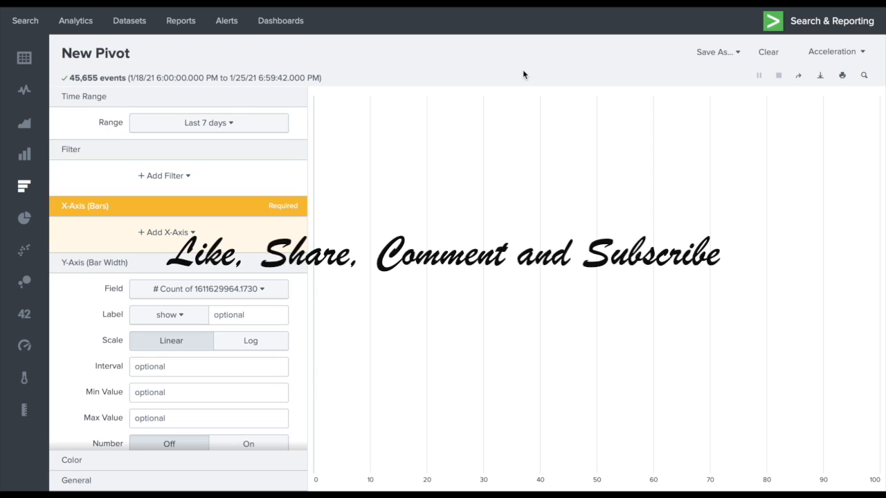